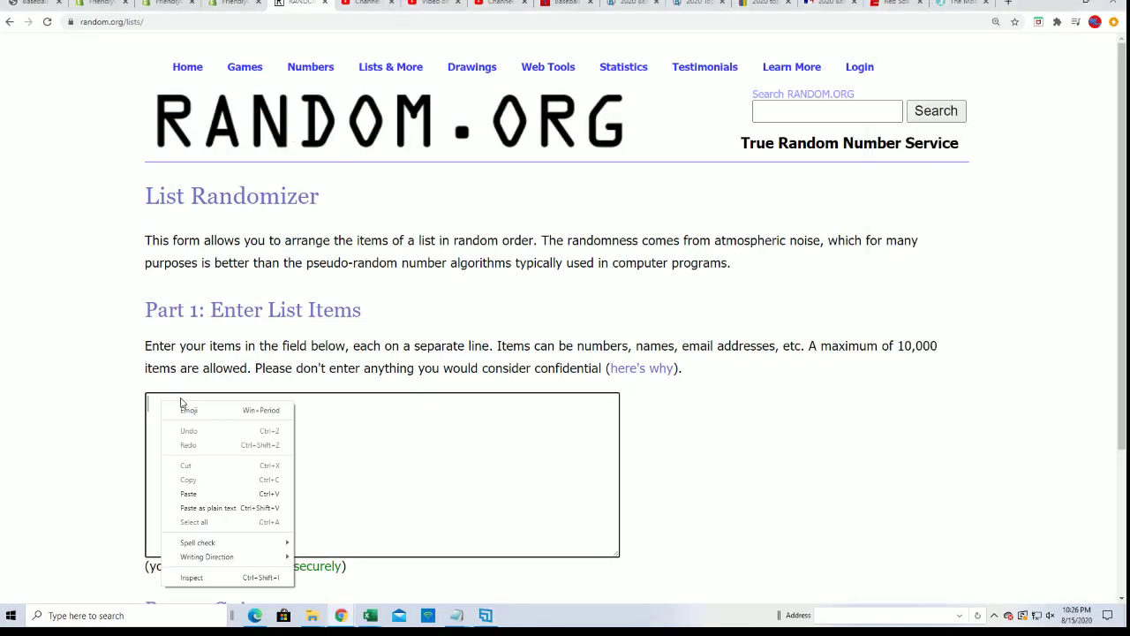
- Paste the 102 owner names into the items box and randomize them
click(194, 497)
scroll(739, 404, down, 2)
click(187, 476)
scroll(179, 519, down, 5)
scroll(180, 518, down, 12)
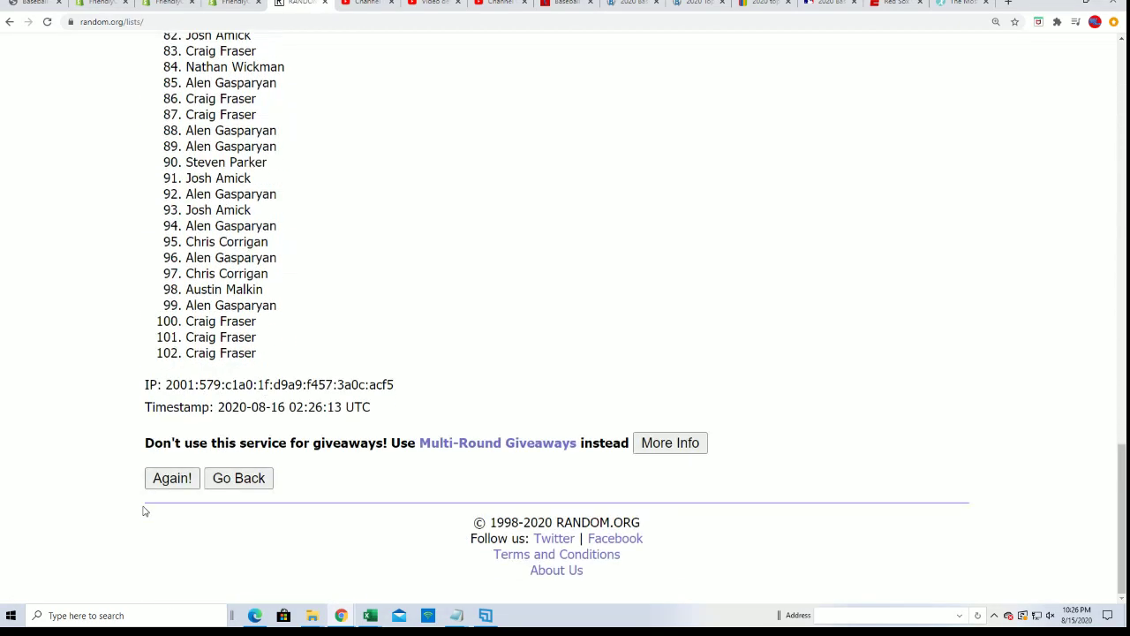
- Reshuffle the owner list several more times with Again!
click(157, 480)
scroll(153, 481, down, 15)
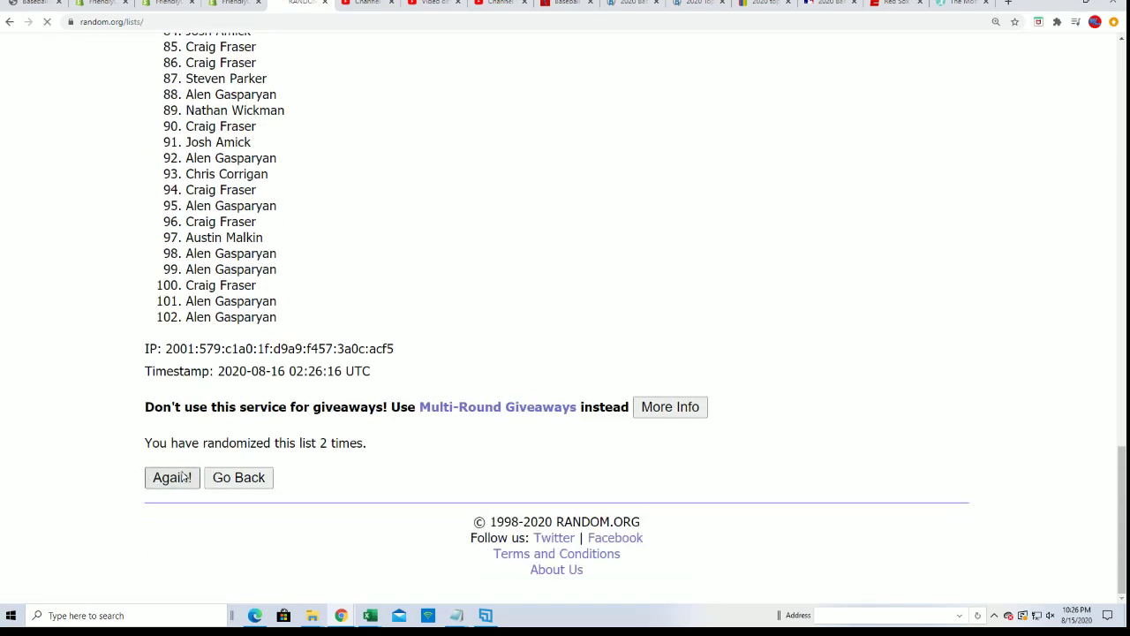
scroll(205, 438, down, 15)
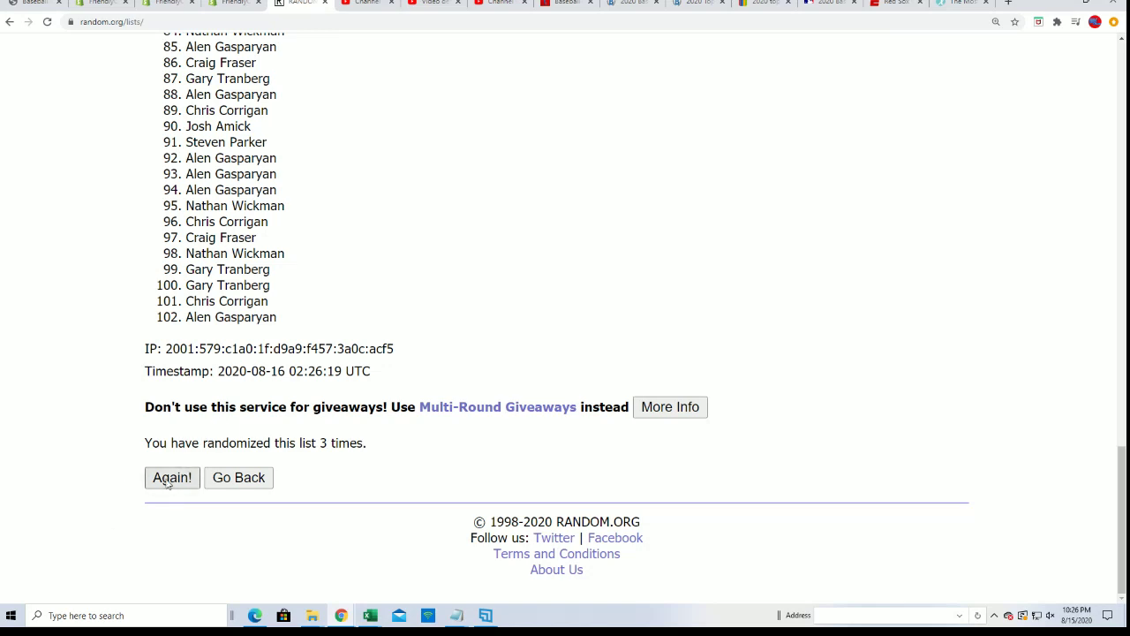
scroll(320, 416, down, 15)
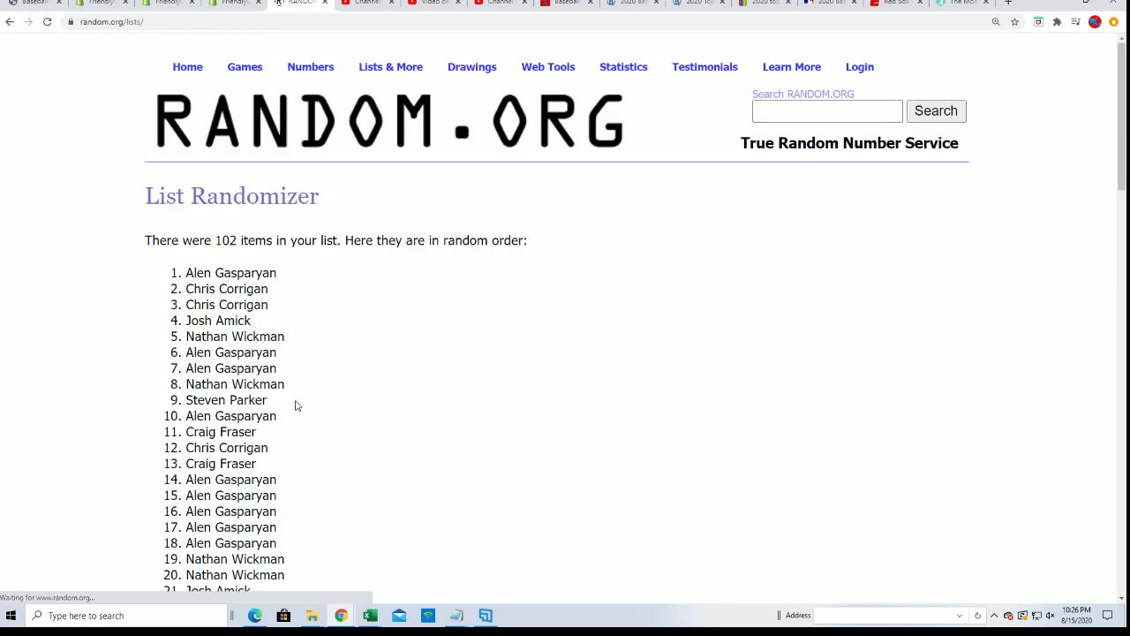
scroll(265, 423, down, 15)
scroll(230, 438, down, 1)
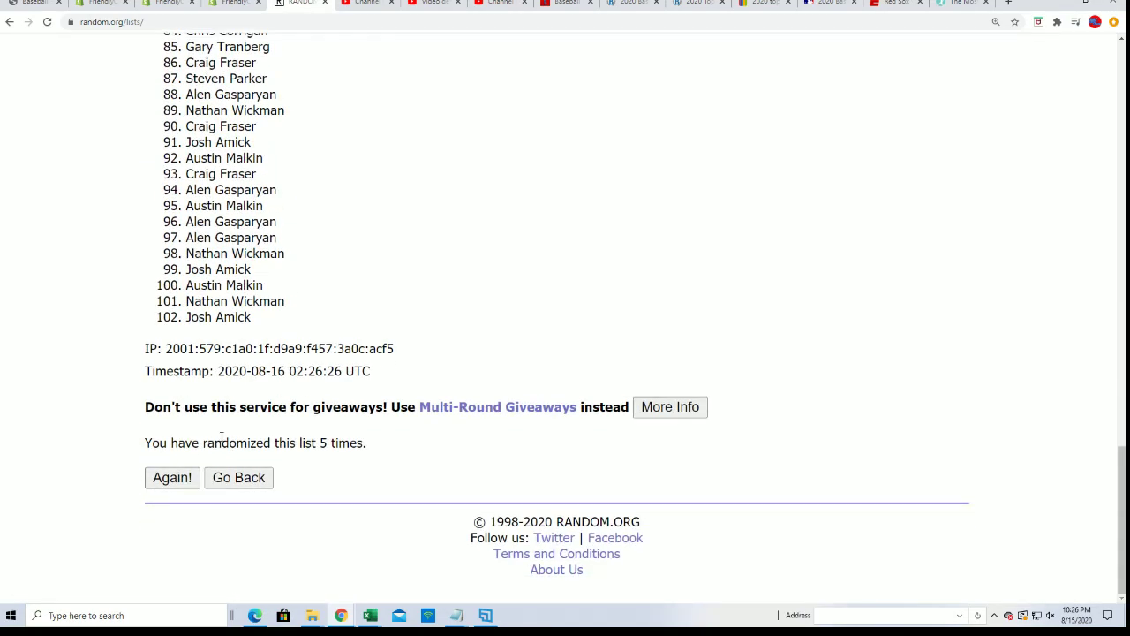
click(174, 478)
scroll(230, 424, down, 15)
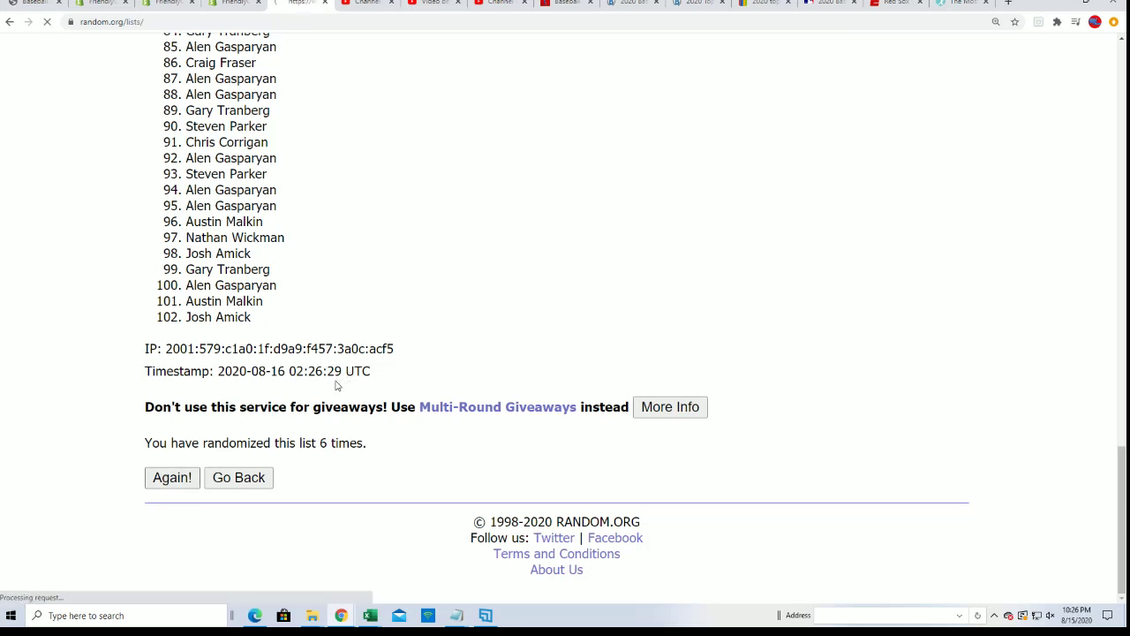
scroll(343, 379, down, 3)
scroll(291, 185, up, 2)
- Select the entire randomized owner list and copy it
drag(186, 215, 324, 416)
scroll(306, 468, down, 11)
scroll(328, 467, down, 5)
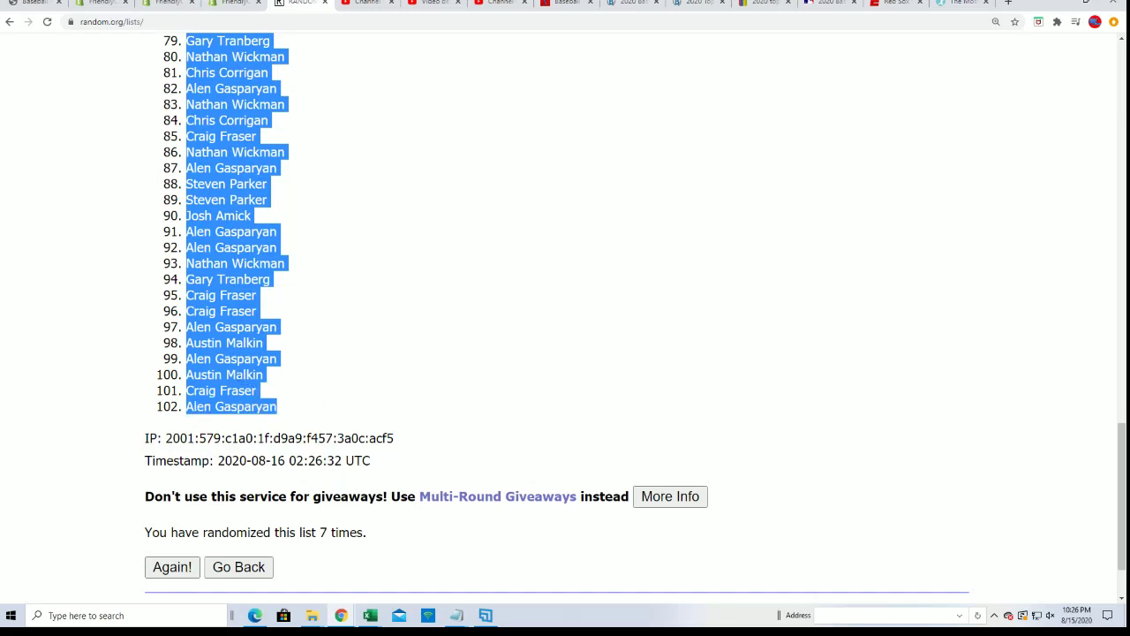
right_click(241, 380)
click(270, 385)
scroll(300, 503, up, 12)
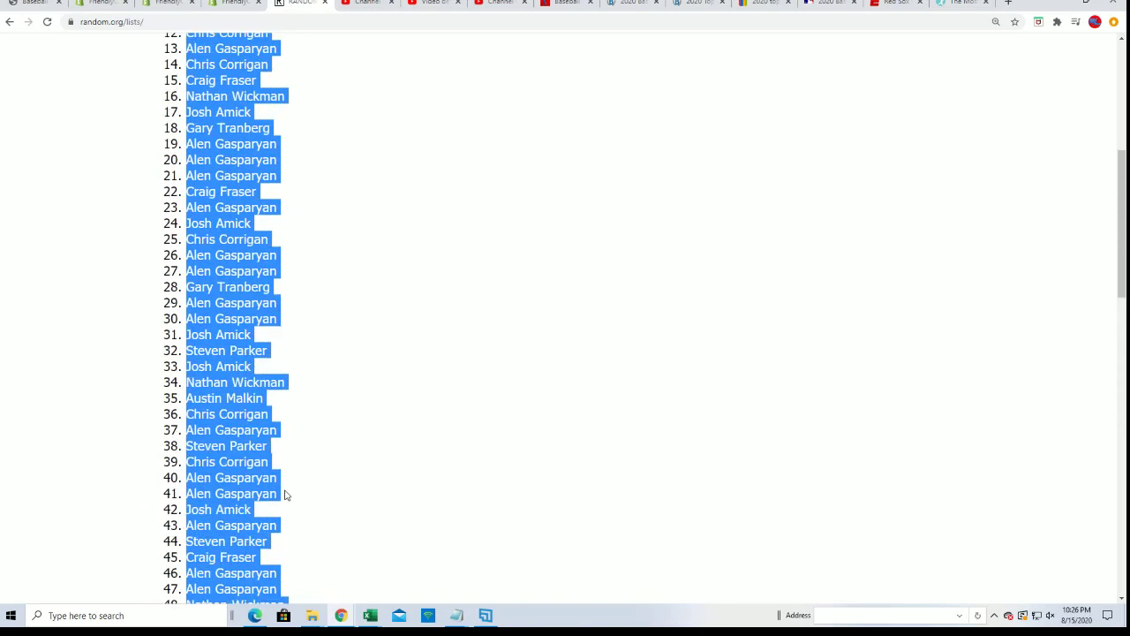
scroll(282, 496, up, 4)
scroll(283, 496, down, 2)
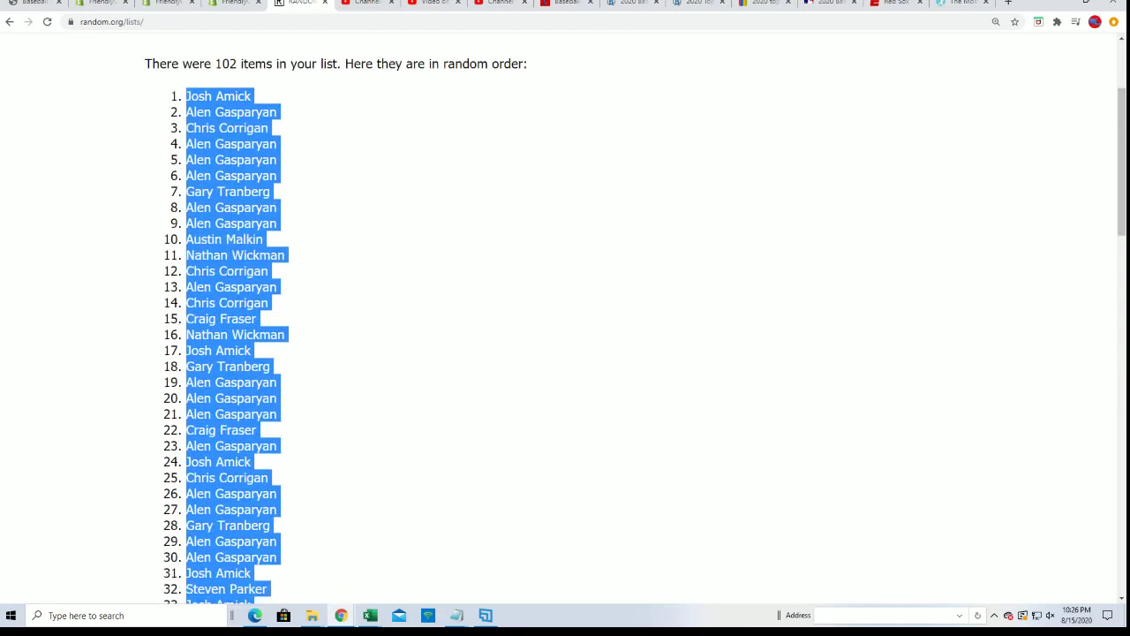
- In Excel, Paste Special the shuffled owner names into A2 as Unicode Text
key(alt+Tab)
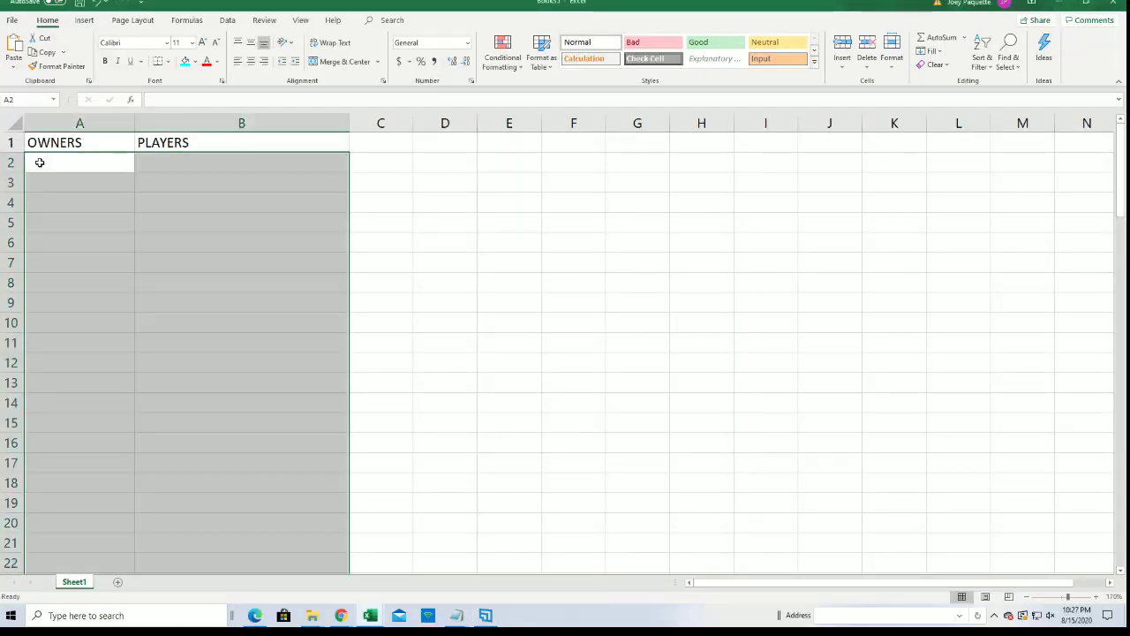
click(41, 162)
right_click(40, 162)
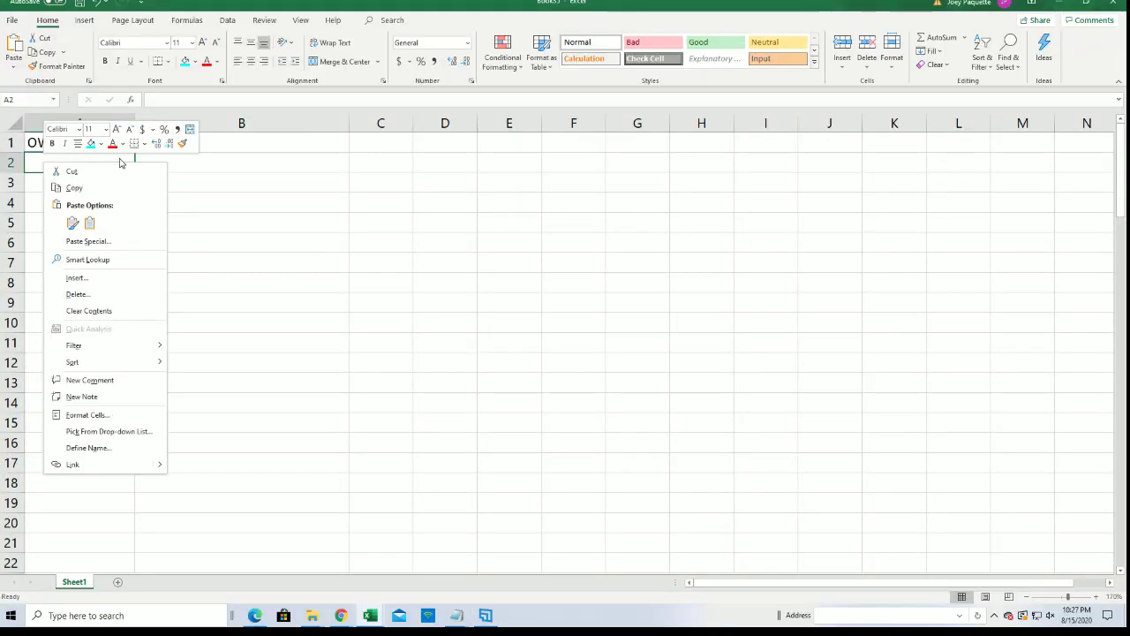
click(110, 241)
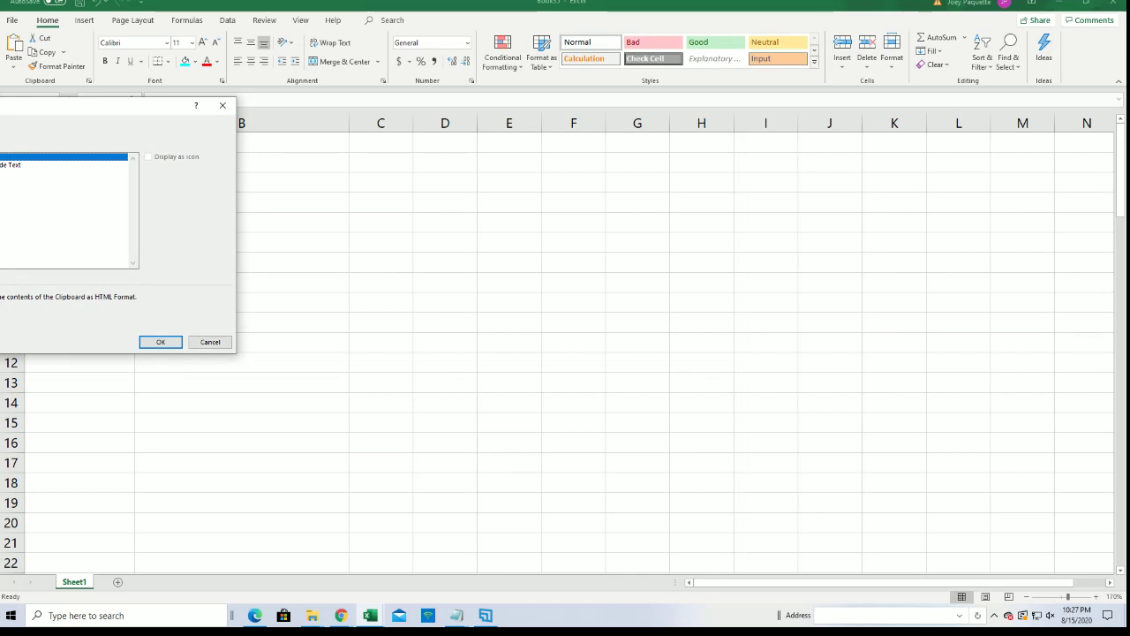
click(62, 172)
click(162, 343)
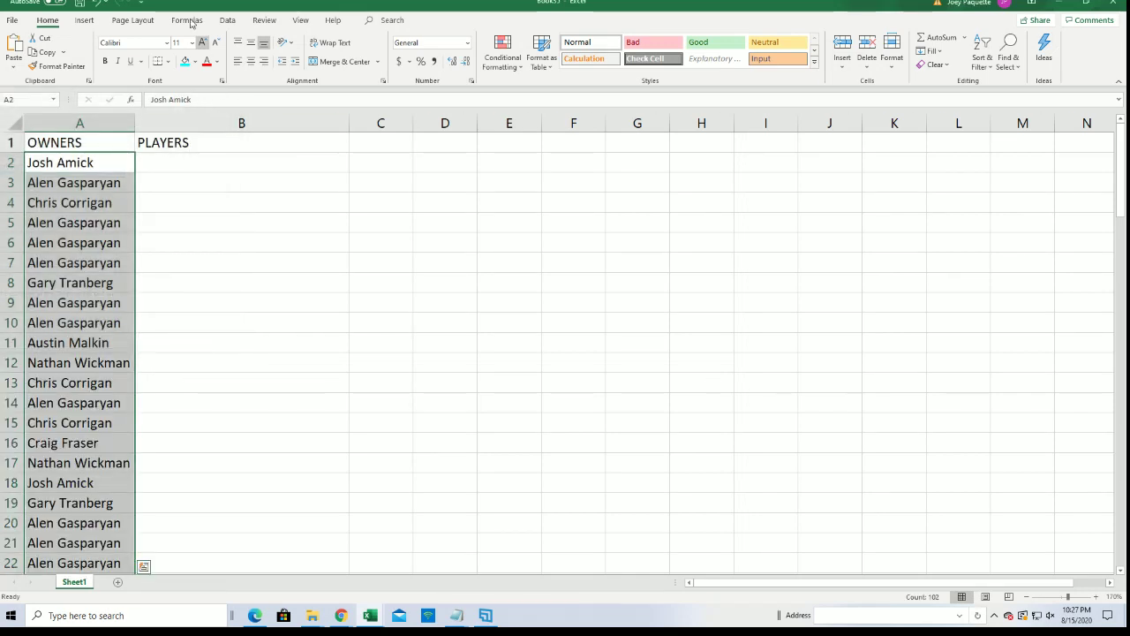
- Shrink Excel beside the web list, verify owners through row 103, and select B2
drag(183, 8, 503, 0)
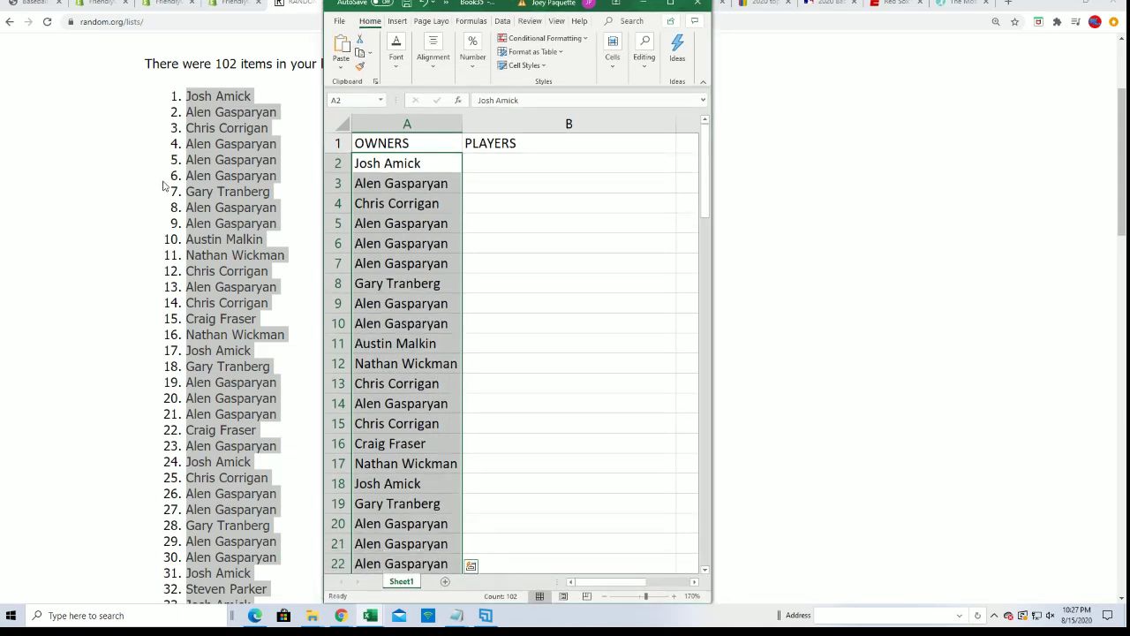
scroll(297, 390, down, 12)
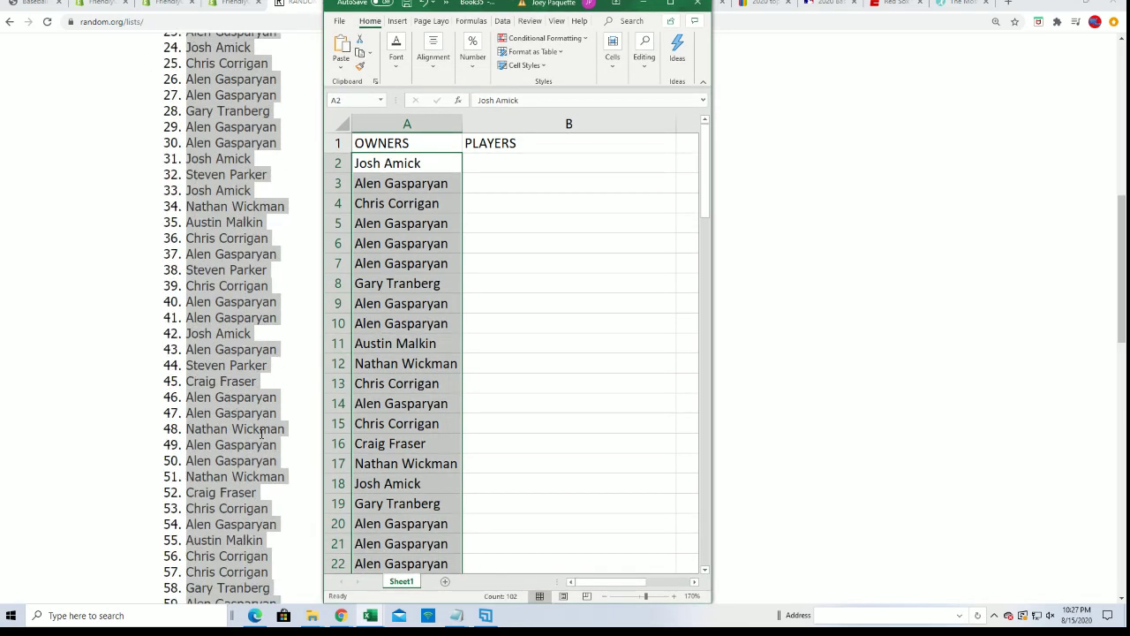
scroll(406, 388, down, 20)
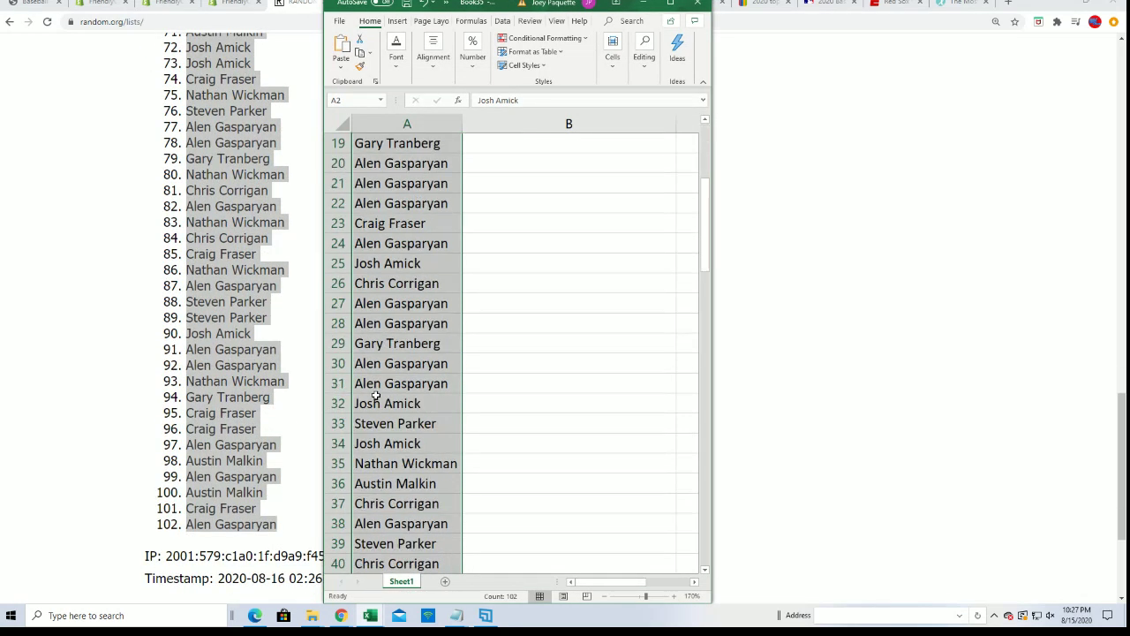
scroll(415, 389, down, 6)
scroll(438, 358, up, 2)
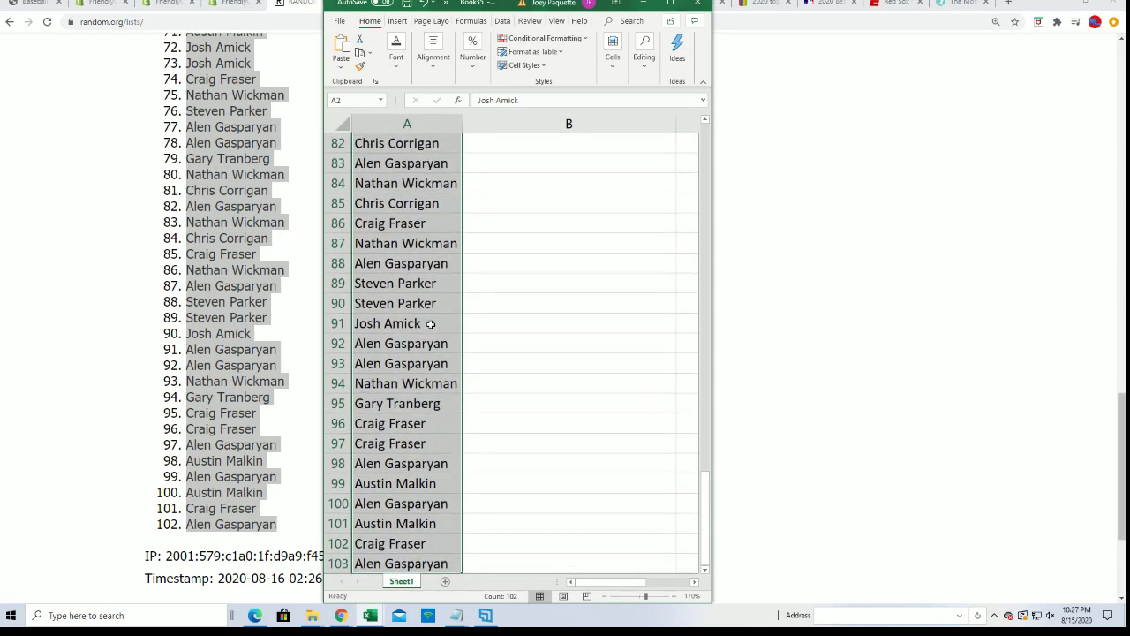
scroll(432, 327, down, 1)
scroll(418, 326, up, 20)
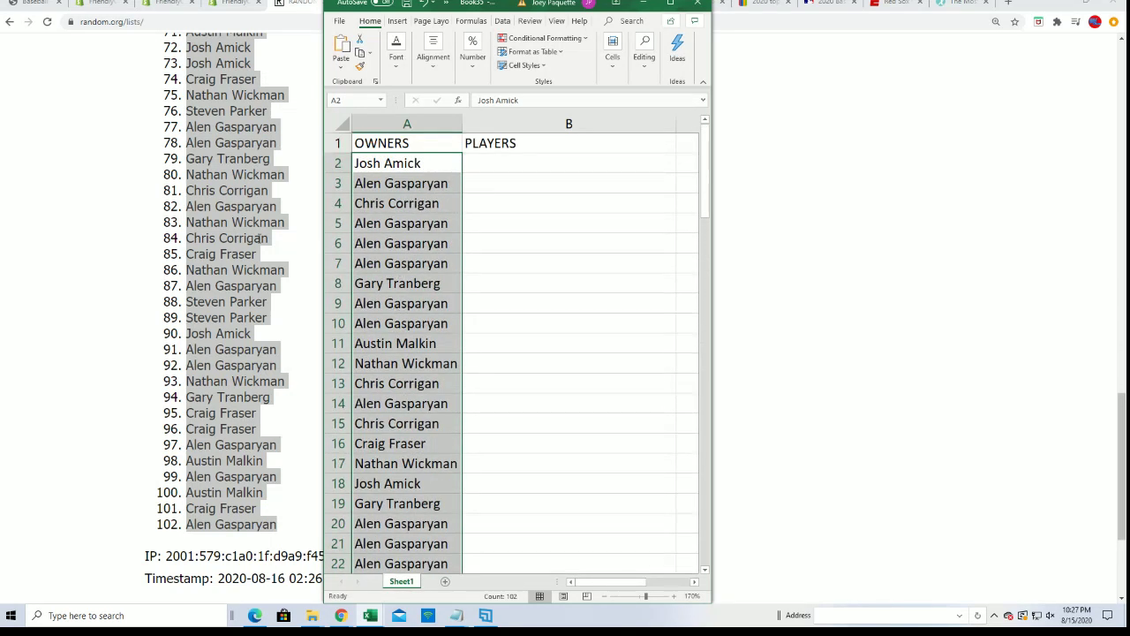
scroll(247, 240, up, 15)
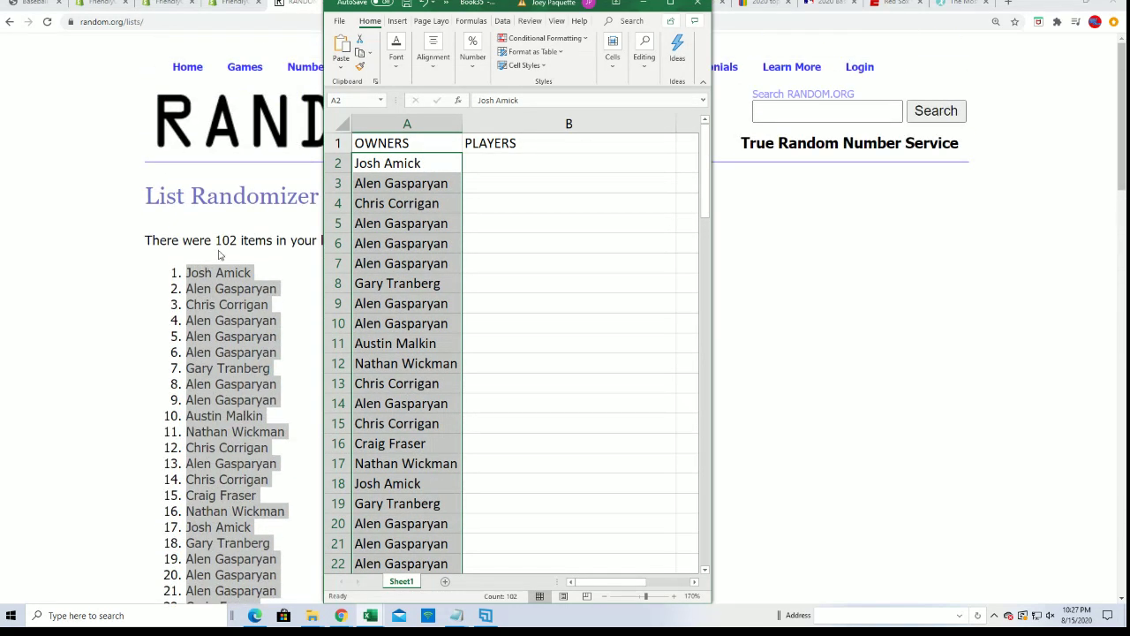
click(536, 159)
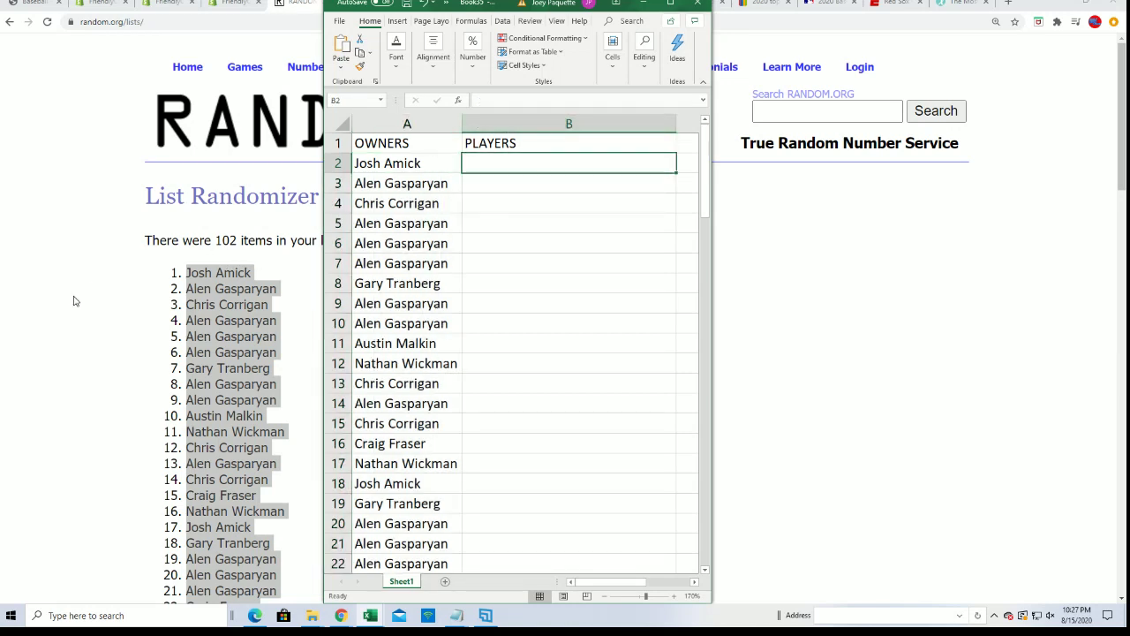
- Open a fresh List Randomizer form from Lists & More in the browser
key(alt+Tab)
mouse_move(390, 69)
click(380, 87)
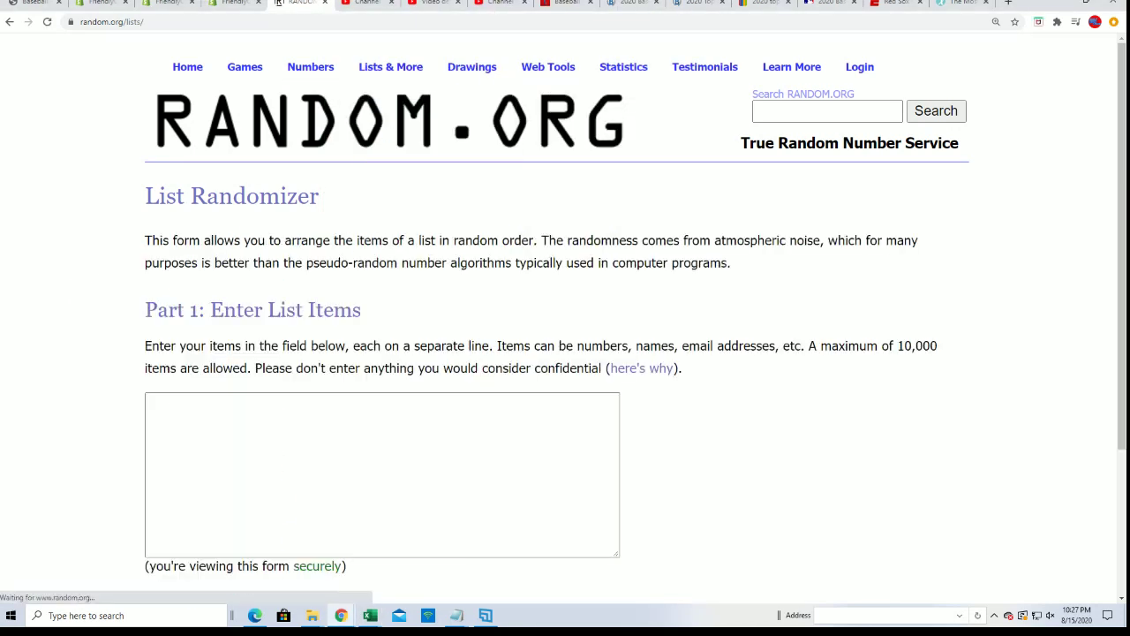
- Select and copy the full player list in Notepad
key(alt+Tab)
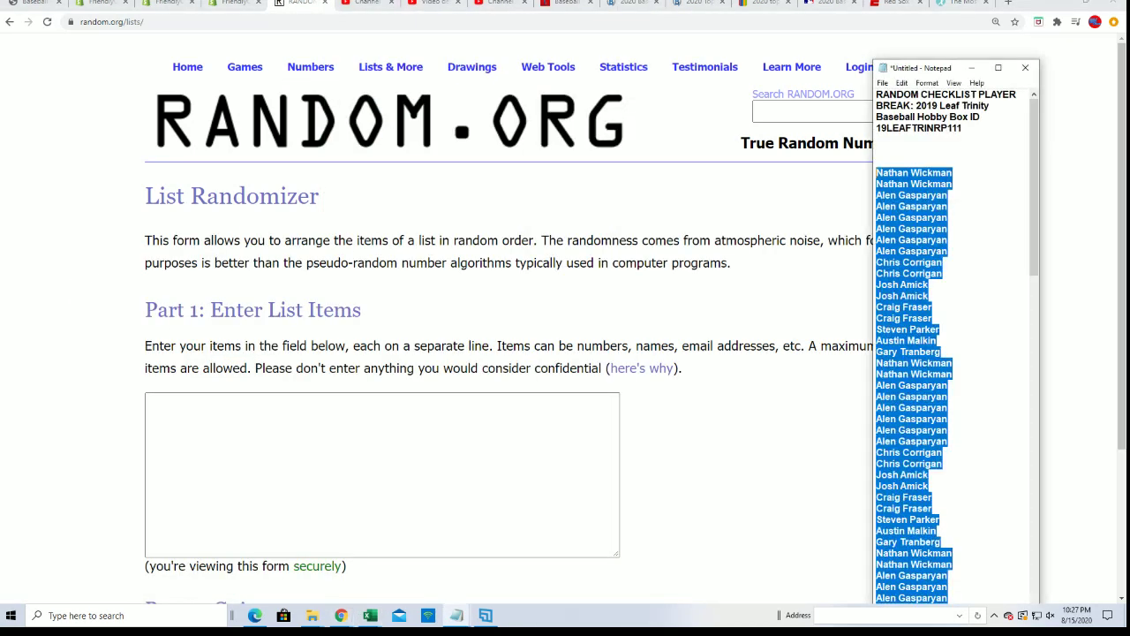
drag(941, 60, 942, 0)
scroll(883, 397, down, 20)
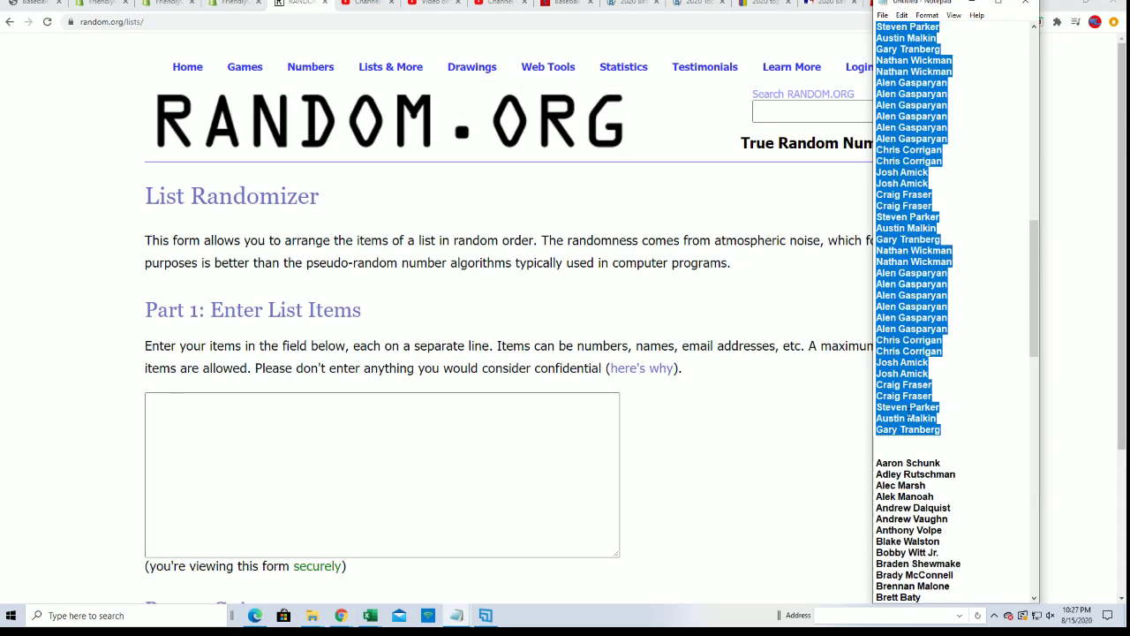
scroll(942, 441, down, 9)
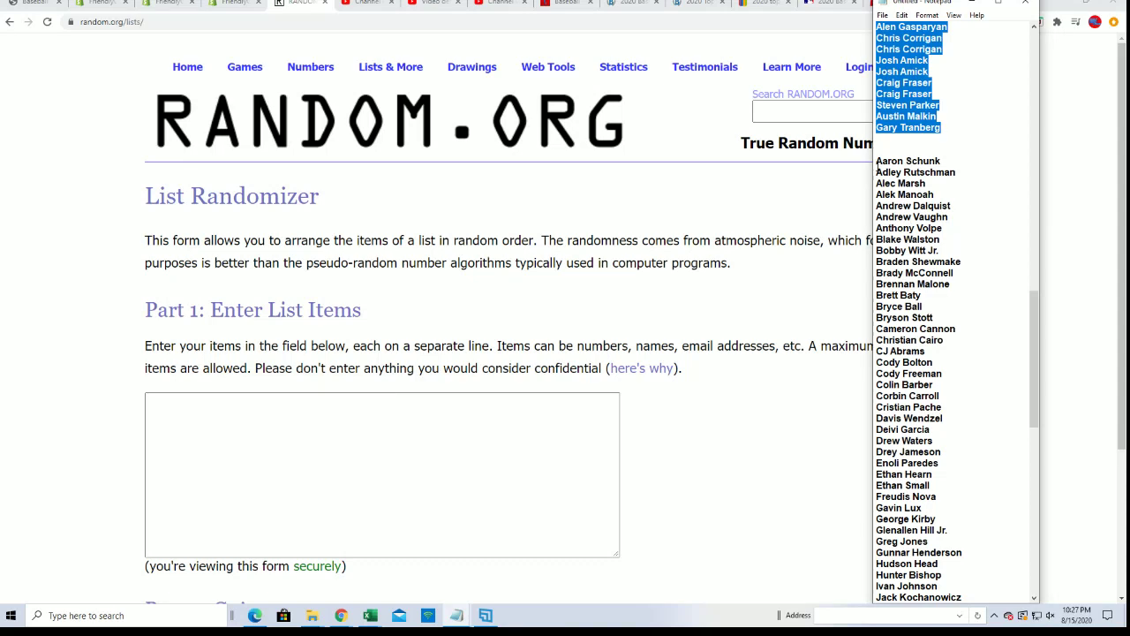
key(shift+Down)
key(shift+Down)
key(shift+Down)
key(shift+Down)
key(shift+Down)
key(shift+Down)
key(shift+Down)
key(shift+Down)
key(shift+Down)
key(shift+Down)
key(shift+Down)
key(shift+Down)
key(shift+Down)
key(shift+Down)
key(shift+Down)
key(shift+Down)
key(shift+Down)
key(shift+Down)
key(shift+Down)
key(shift+Down)
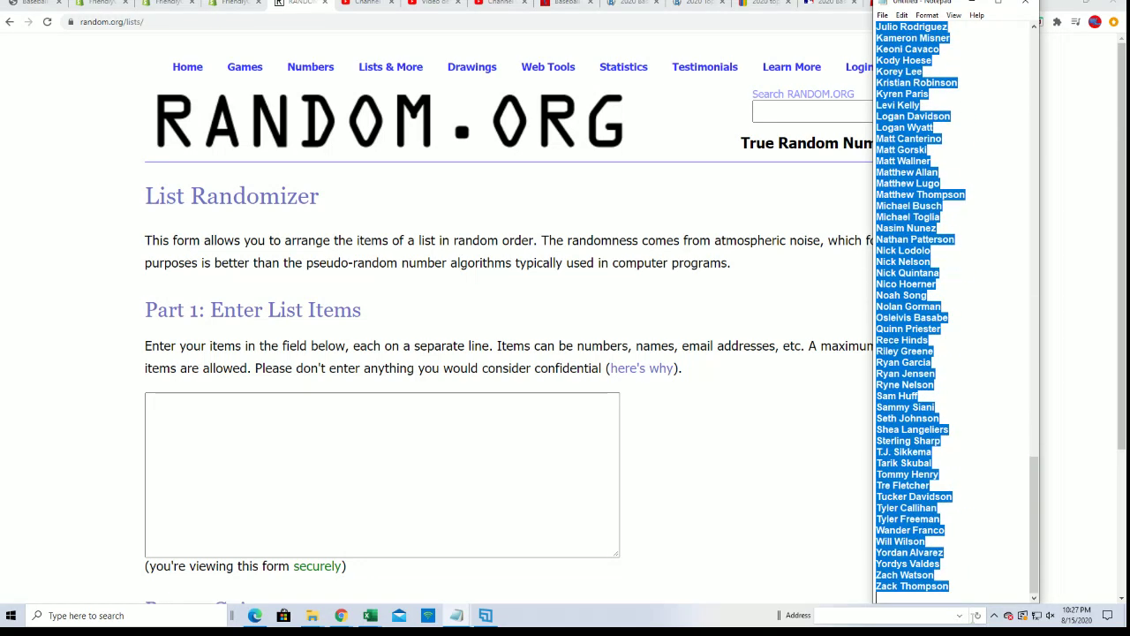
shift+click(957, 586)
right_click(929, 530)
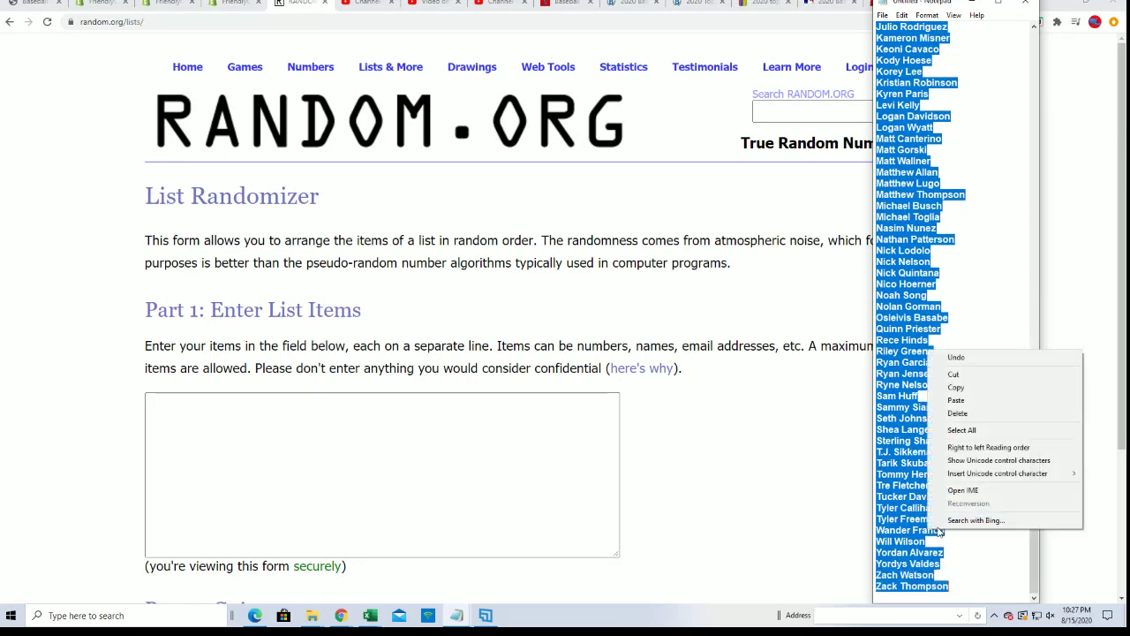
click(971, 390)
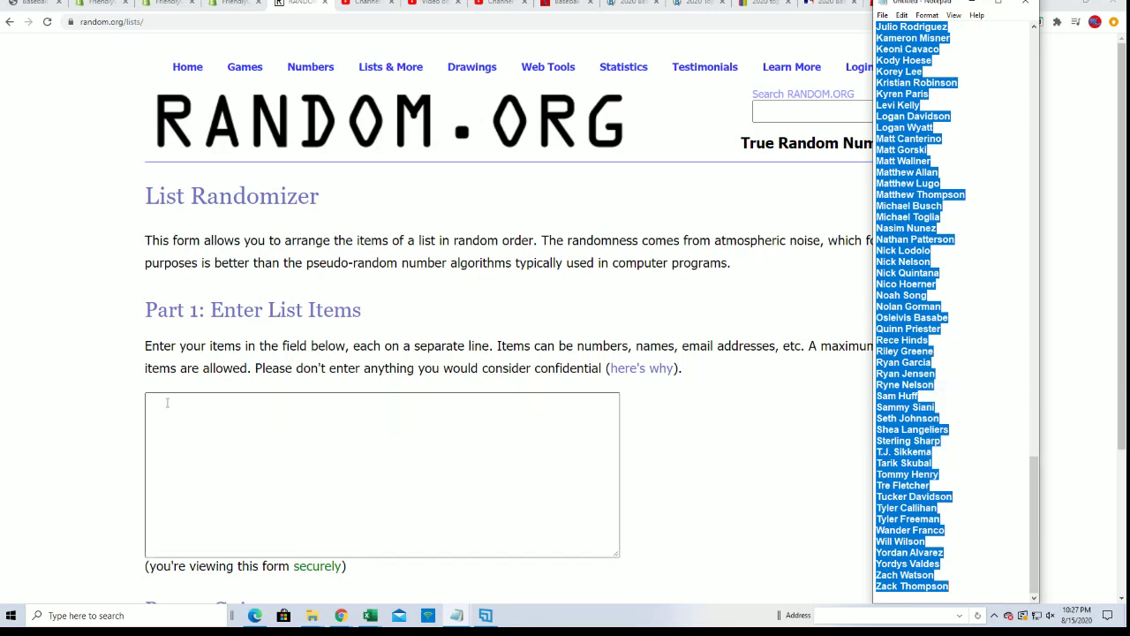
- Paste the player names into the List Randomizer items box
click(226, 471)
right_click(227, 472)
click(212, 485)
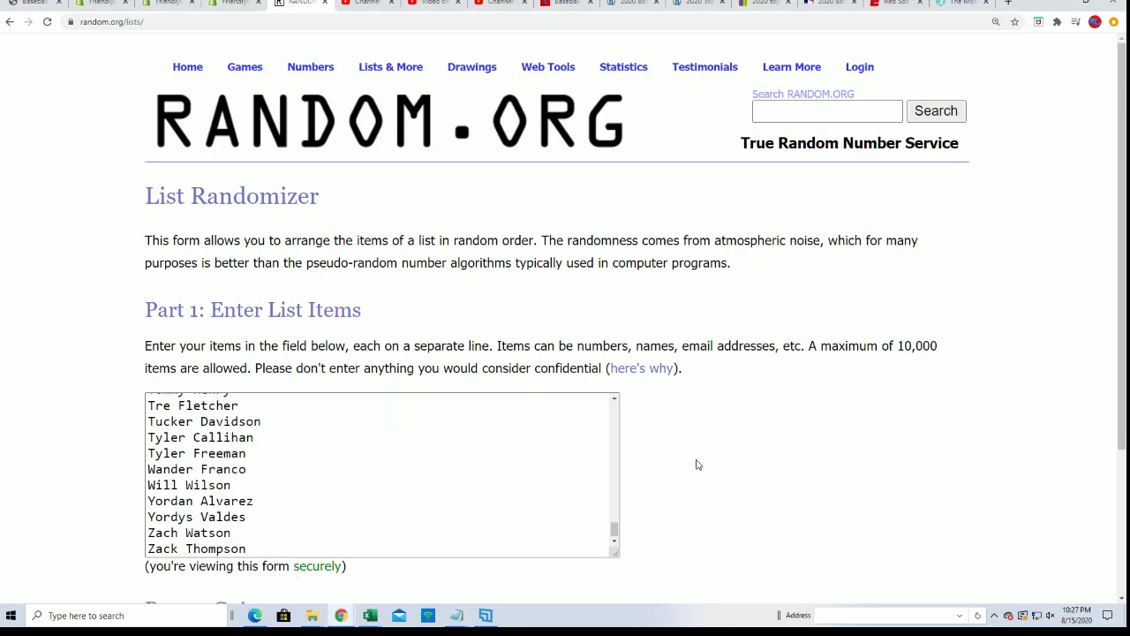
- Randomize the 102-item player list
scroll(695, 471, down, 3)
click(167, 485)
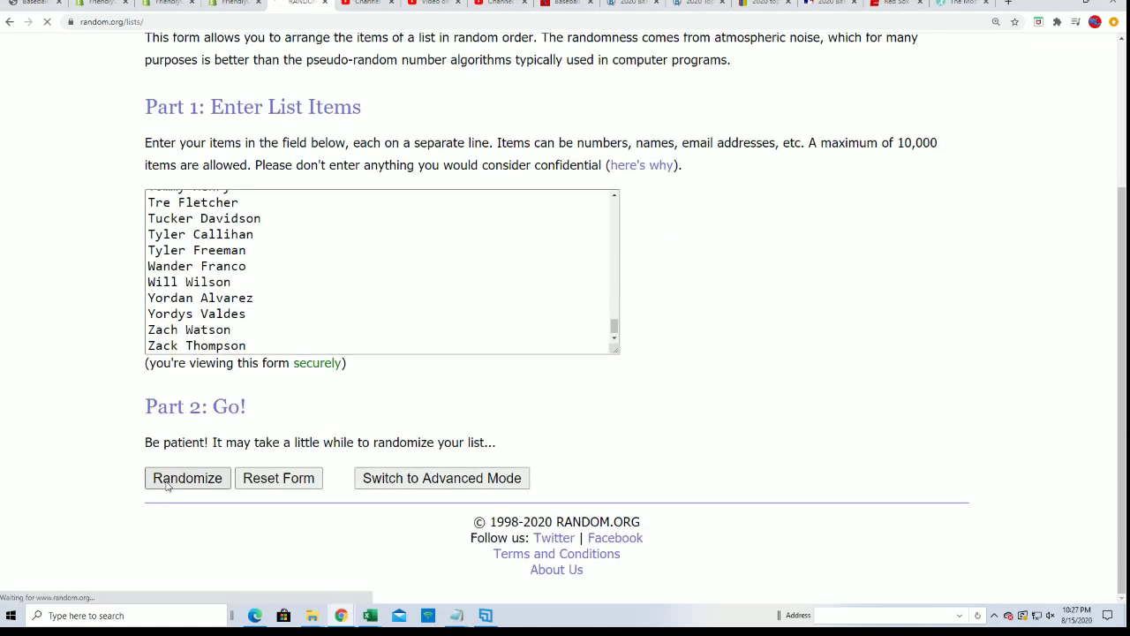
scroll(175, 521, down, 14)
scroll(175, 532, down, 3)
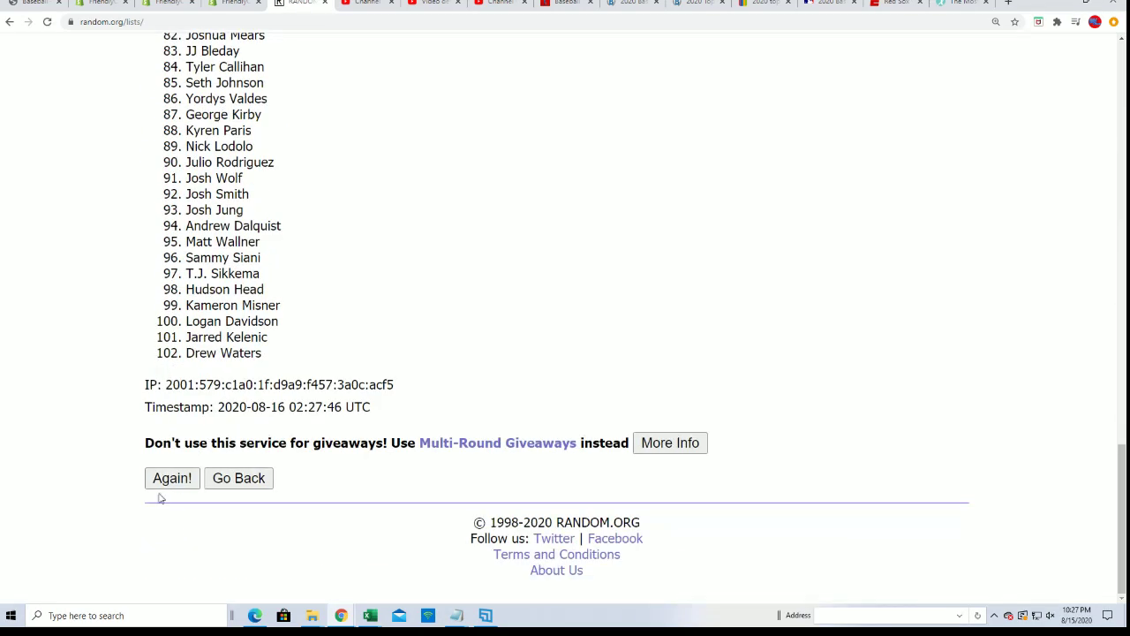
- Reshuffle the player list three more times and review the new order
click(168, 478)
scroll(138, 530, down, 17)
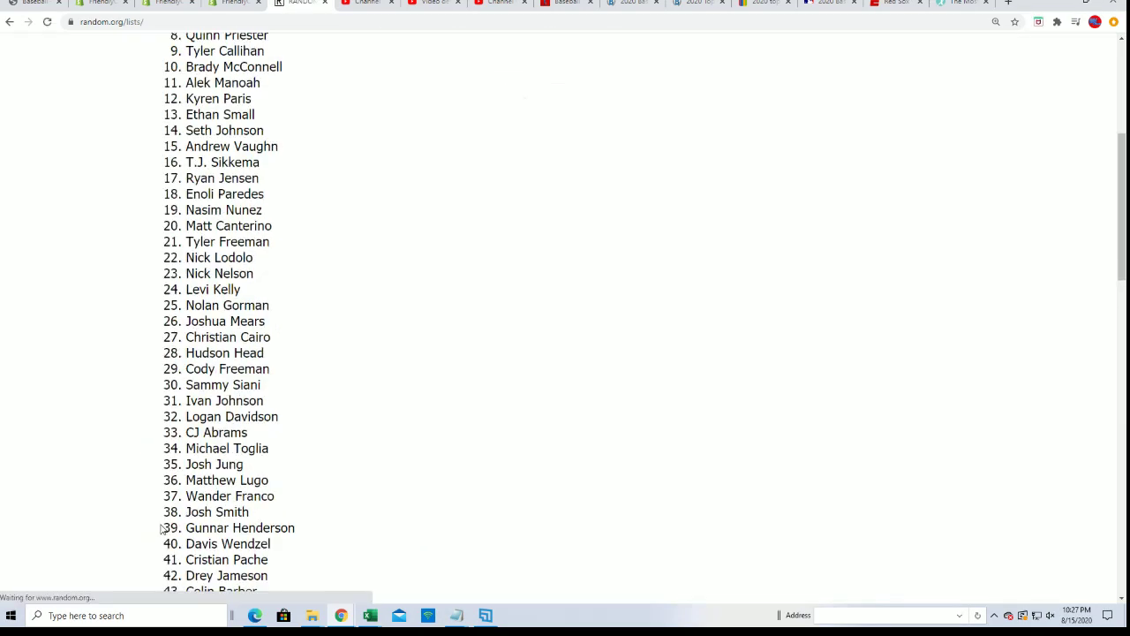
click(168, 485)
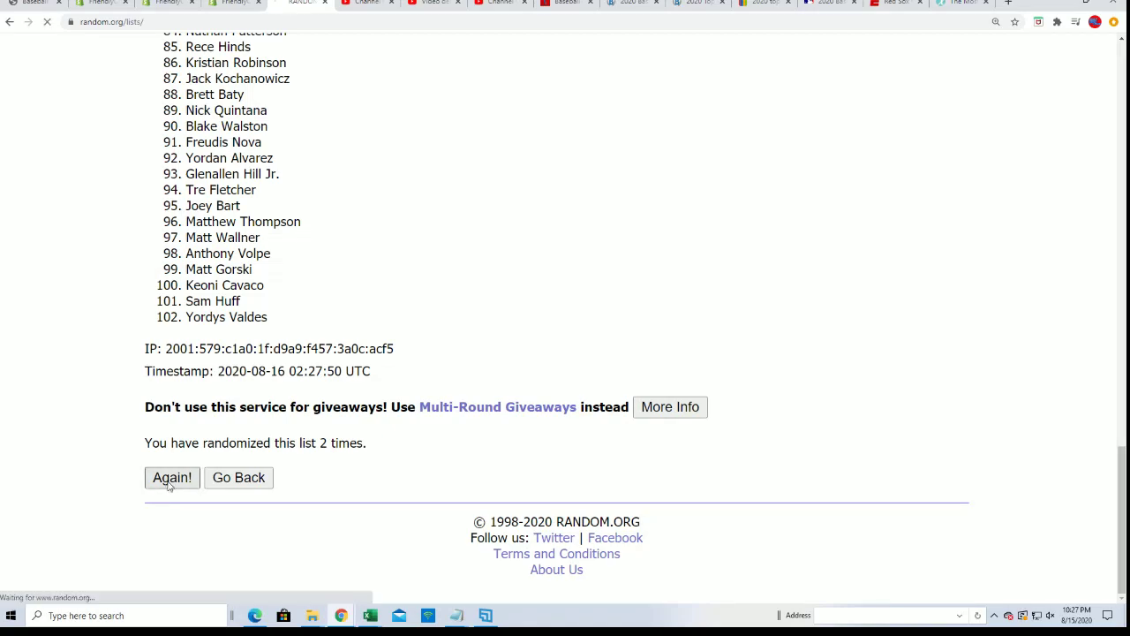
scroll(132, 539, down, 8)
scroll(128, 545, down, 8)
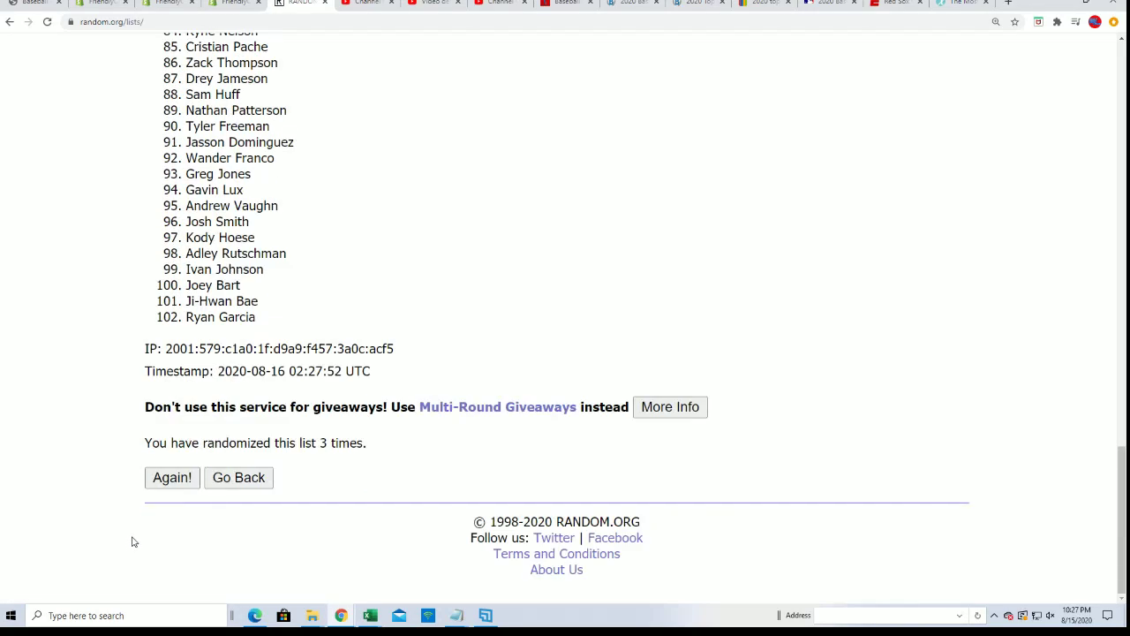
click(167, 484)
scroll(118, 570, down, 17)
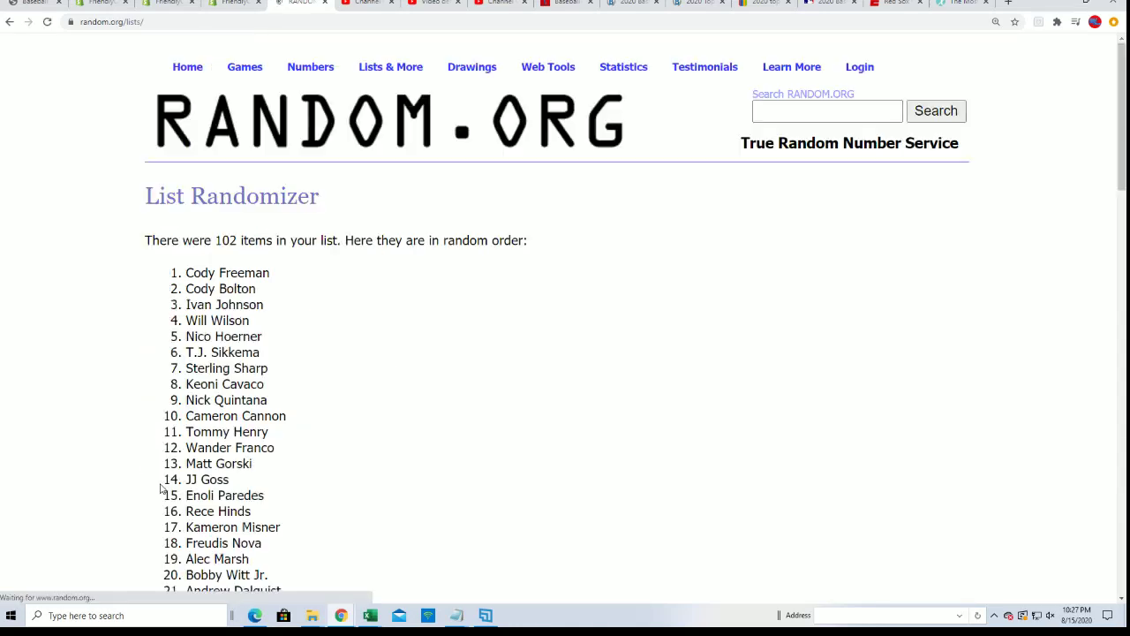
scroll(142, 521, down, 17)
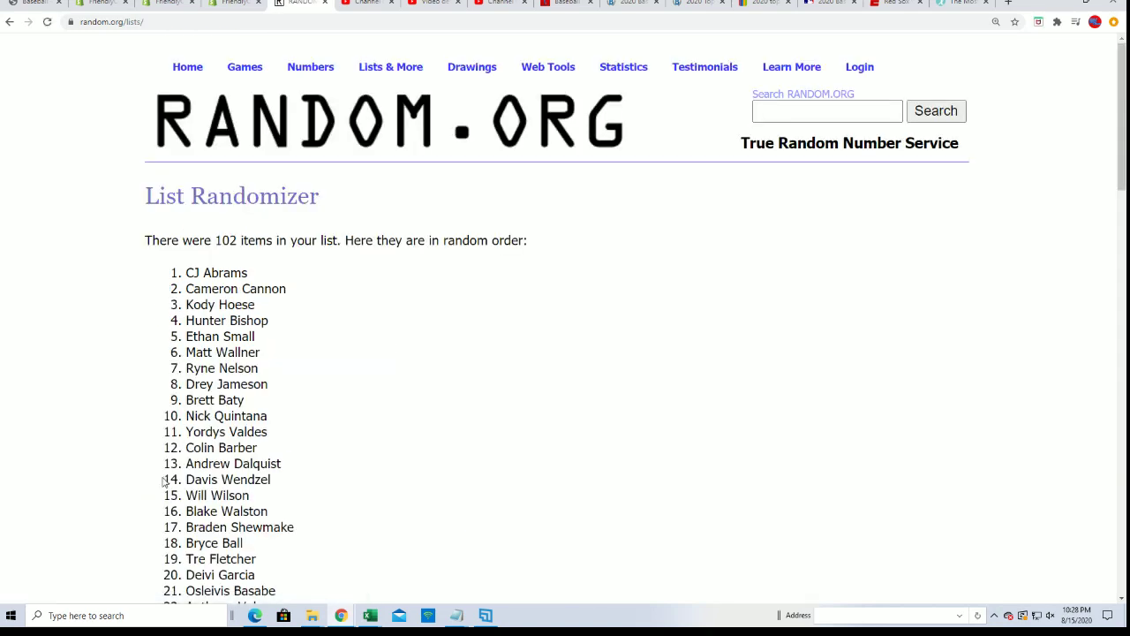
scroll(154, 511, down, 7)
scroll(155, 510, down, 10)
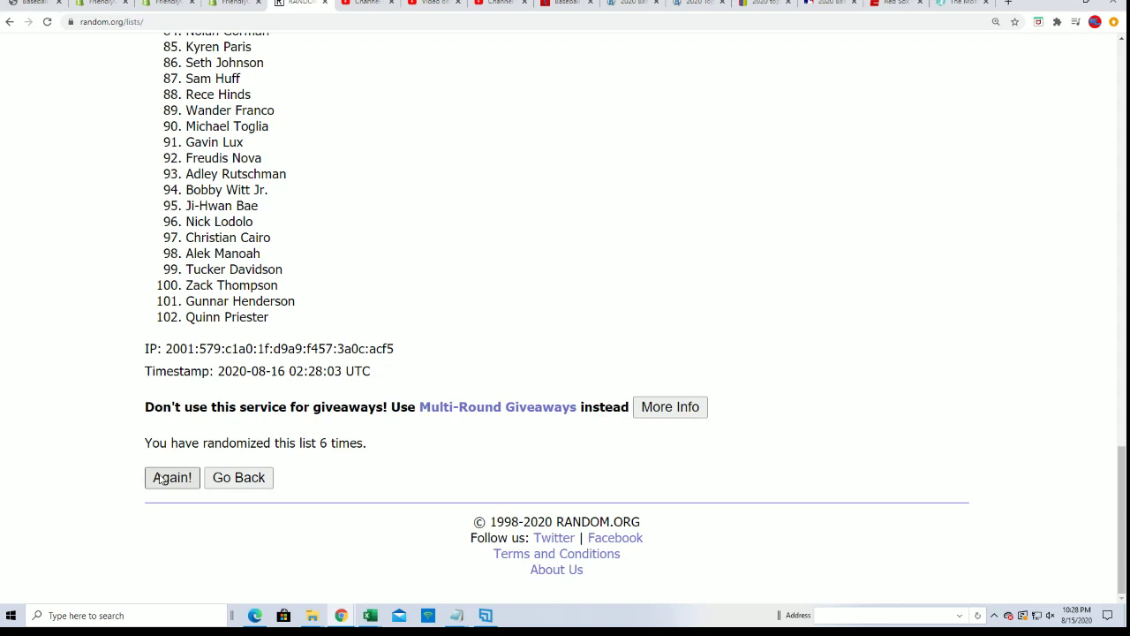
scroll(257, 163, down, 1)
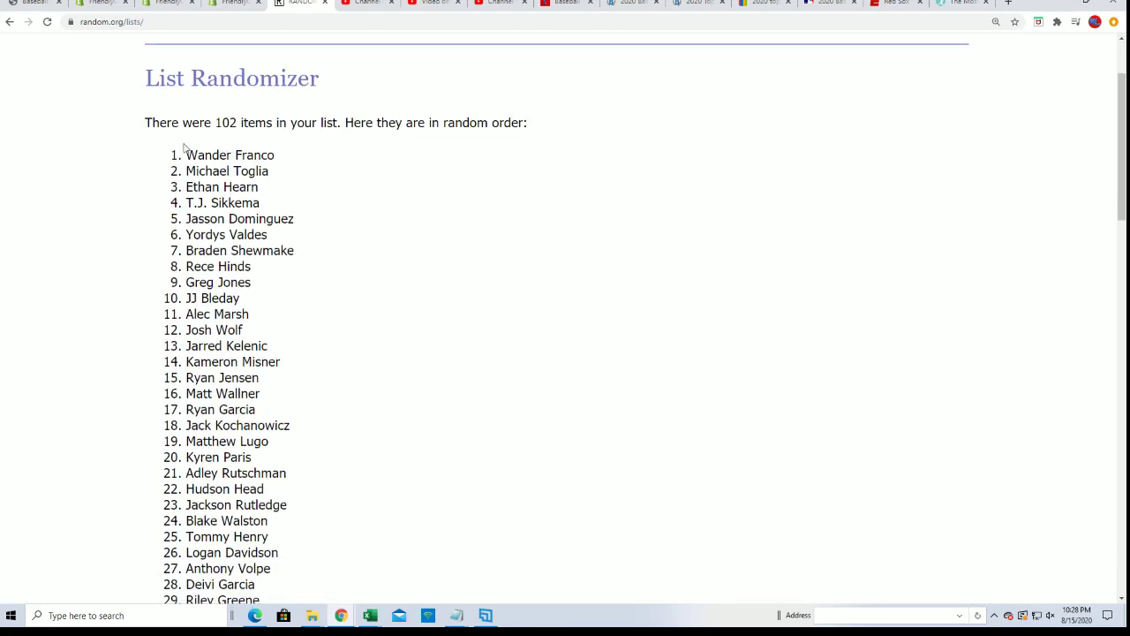
- Select and copy the whole randomized player list
drag(183, 148, 282, 318)
right_click(270, 303)
click(292, 316)
scroll(393, 441, up, 8)
scroll(393, 441, up, 8)
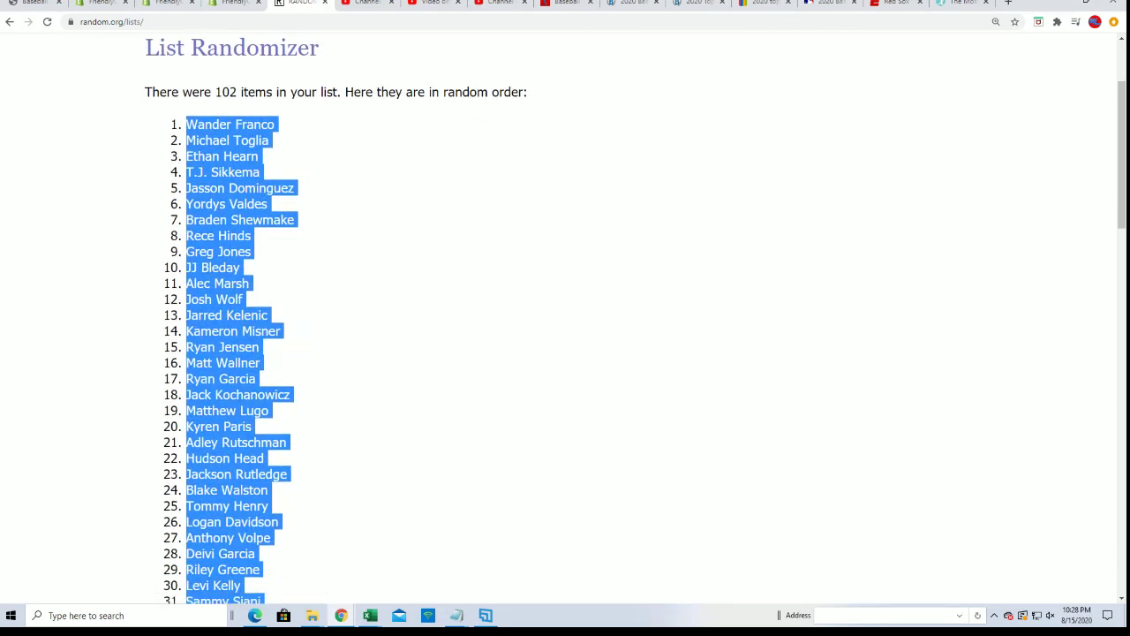
- Paste Special the players into Excel cell B2 as plain text
key(alt+Tab)
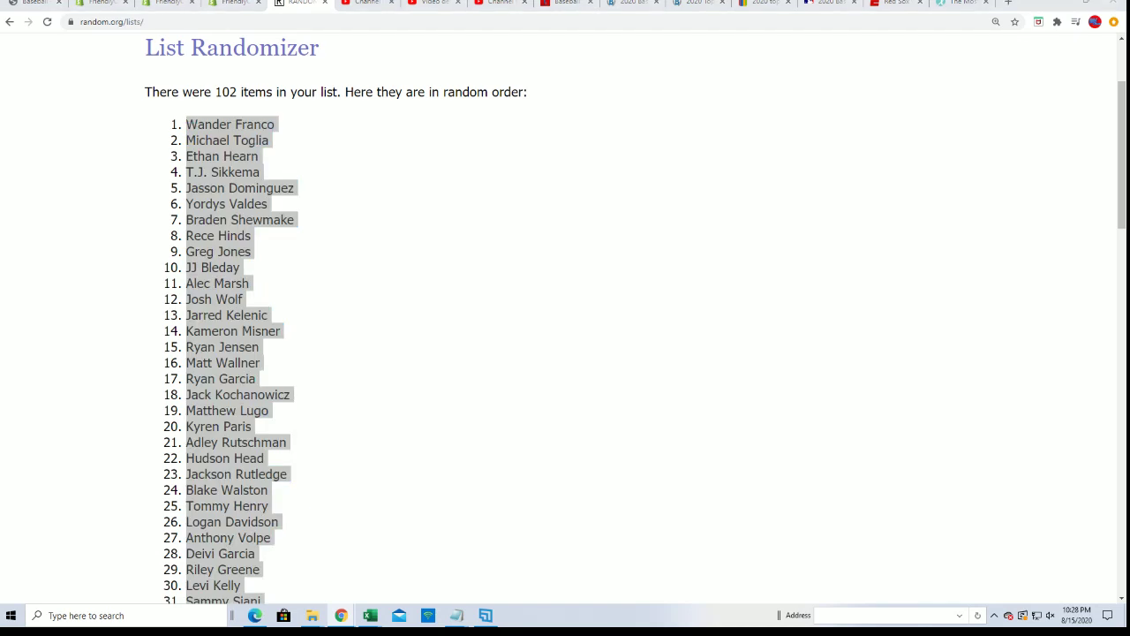
key(alt+Tab)
right_click(475, 162)
click(517, 241)
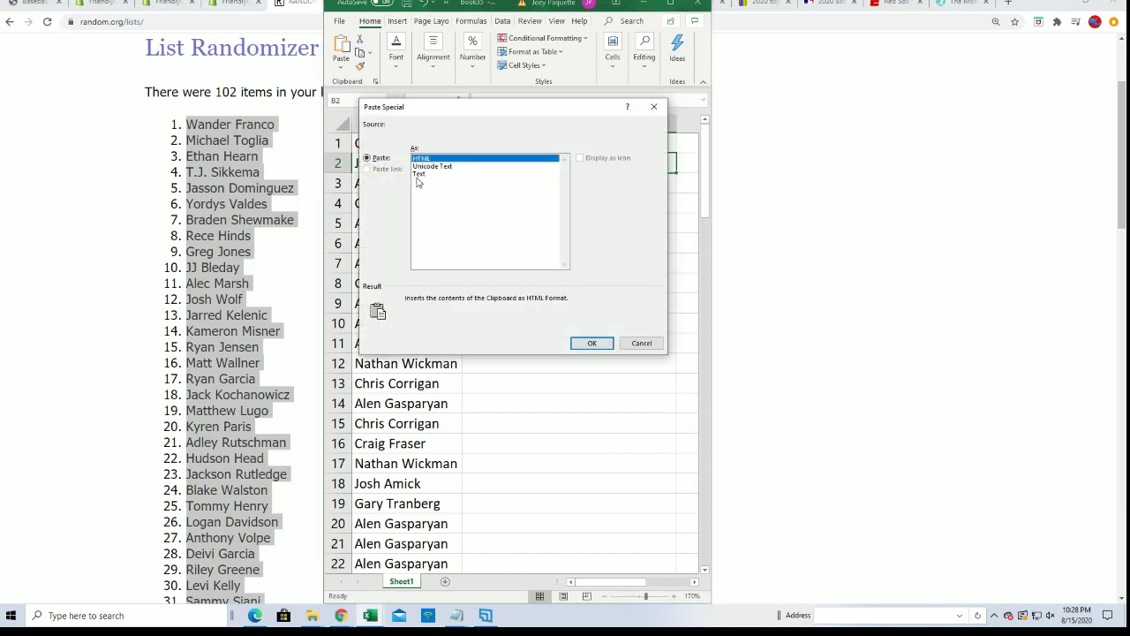
key(Down)
key(Down)
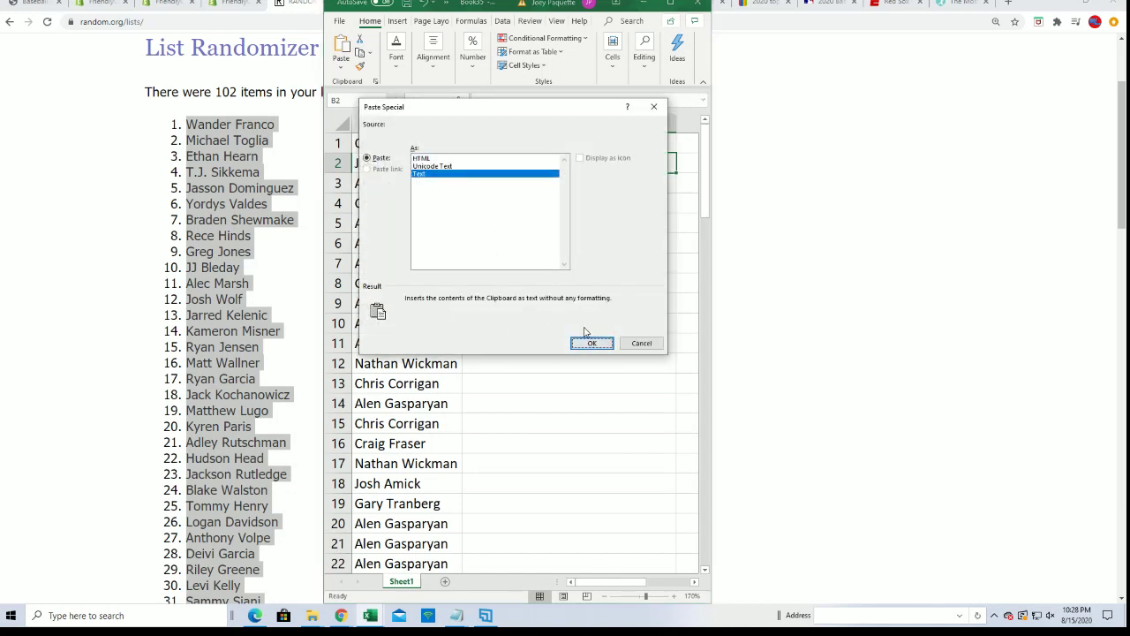
click(590, 342)
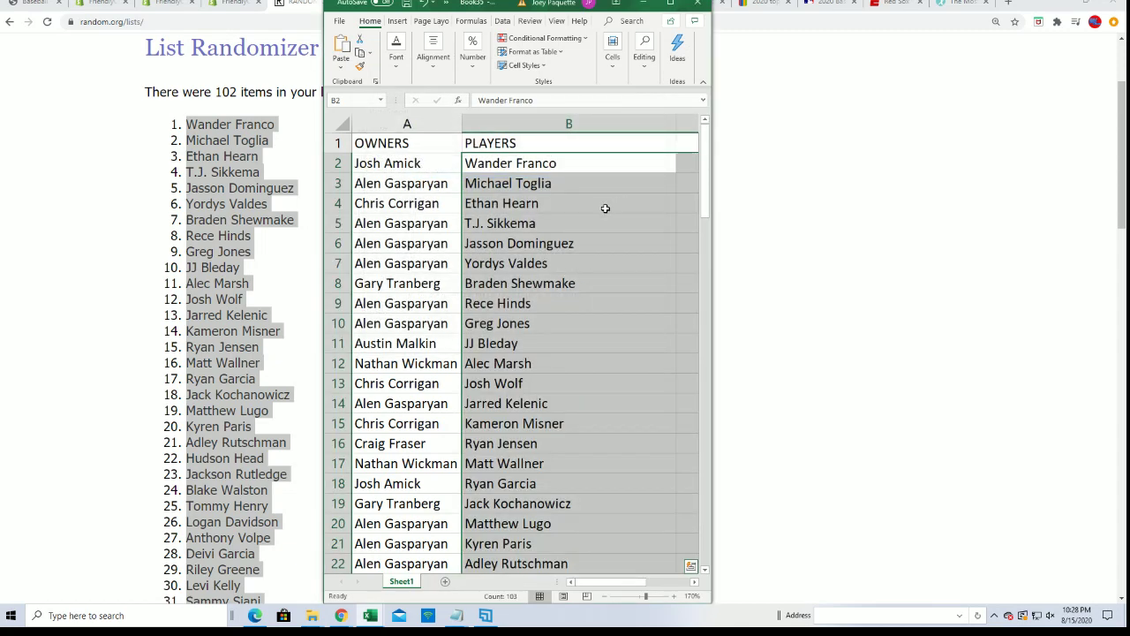
- Maximize Excel and check the owner-player pairings in rows 2 through 22
click(670, 3)
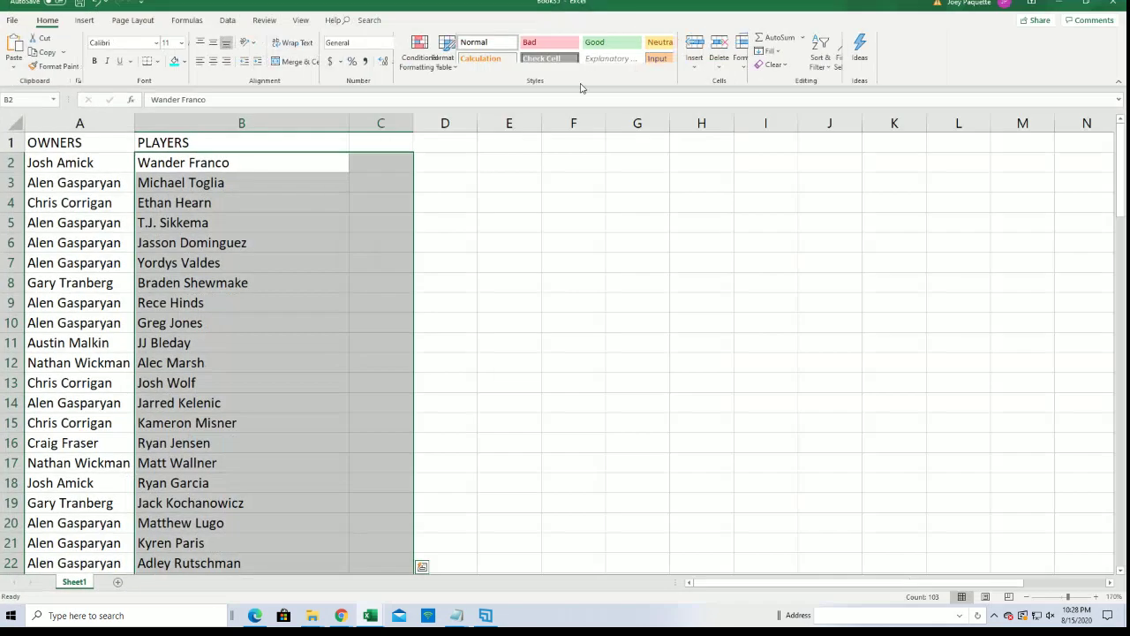
click(113, 160)
click(128, 244)
click(129, 348)
scroll(218, 442, down, 3)
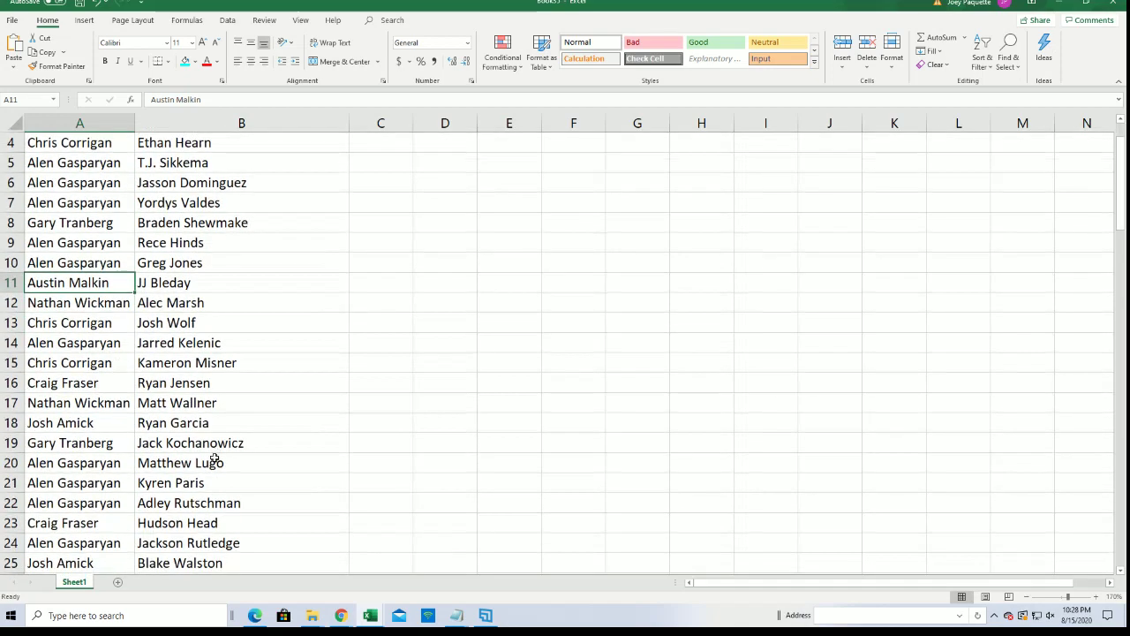
key(Down)
key(Down)
key(Down)
key(Down)
key(Down)
key(Down)
key(Down)
key(Down)
key(Down)
key(Down)
key(Down)
scroll(265, 432, down, 4)
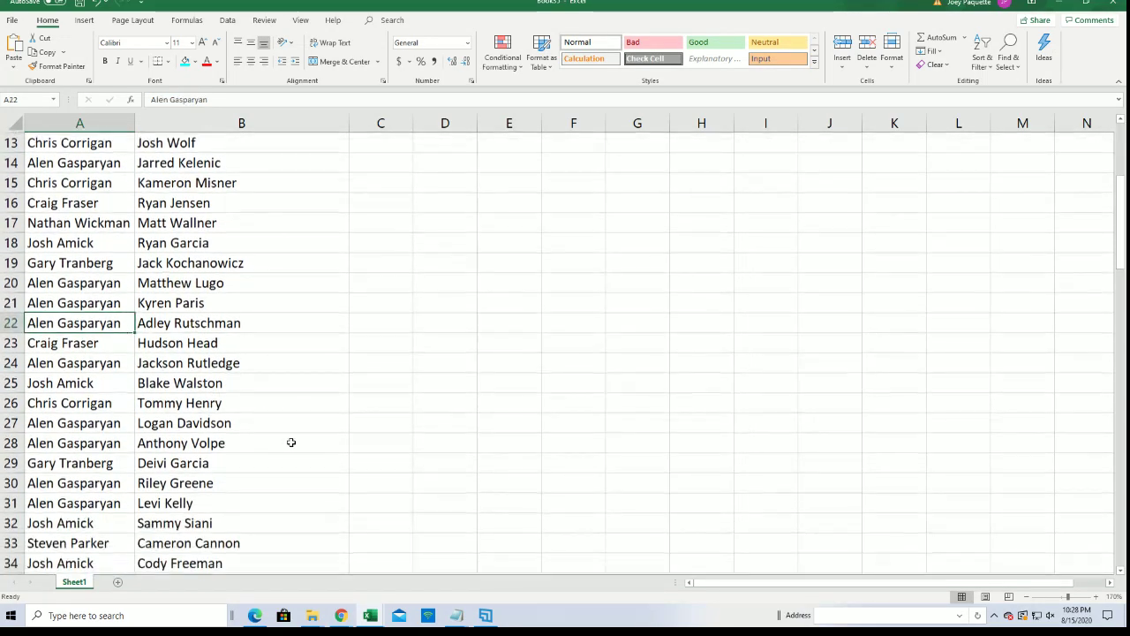
- Append the C38 name fragment to B38's player name and clear C38
click(384, 462)
double_click(389, 463)
triple_click(394, 459)
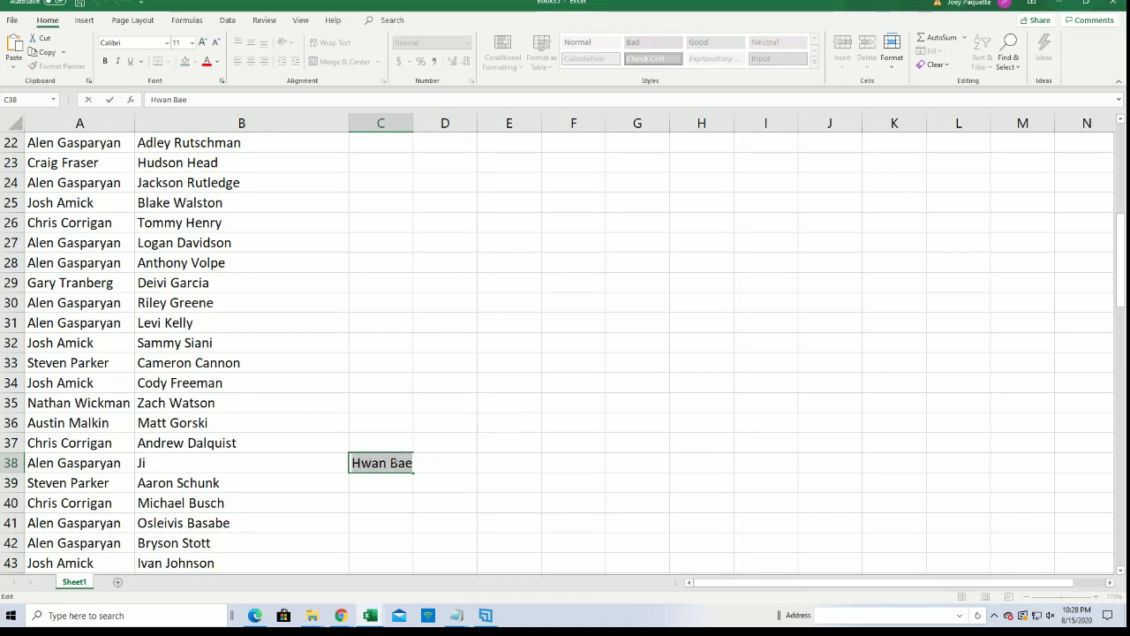
right_click(394, 459)
click(420, 484)
double_click(180, 461)
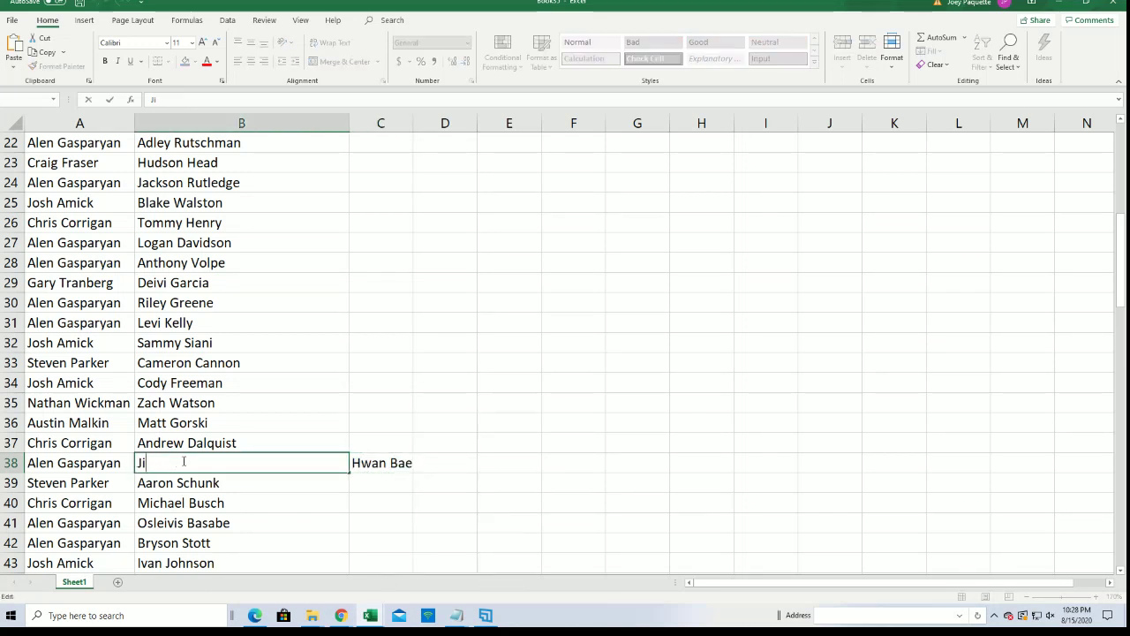
key(ctrl+v)
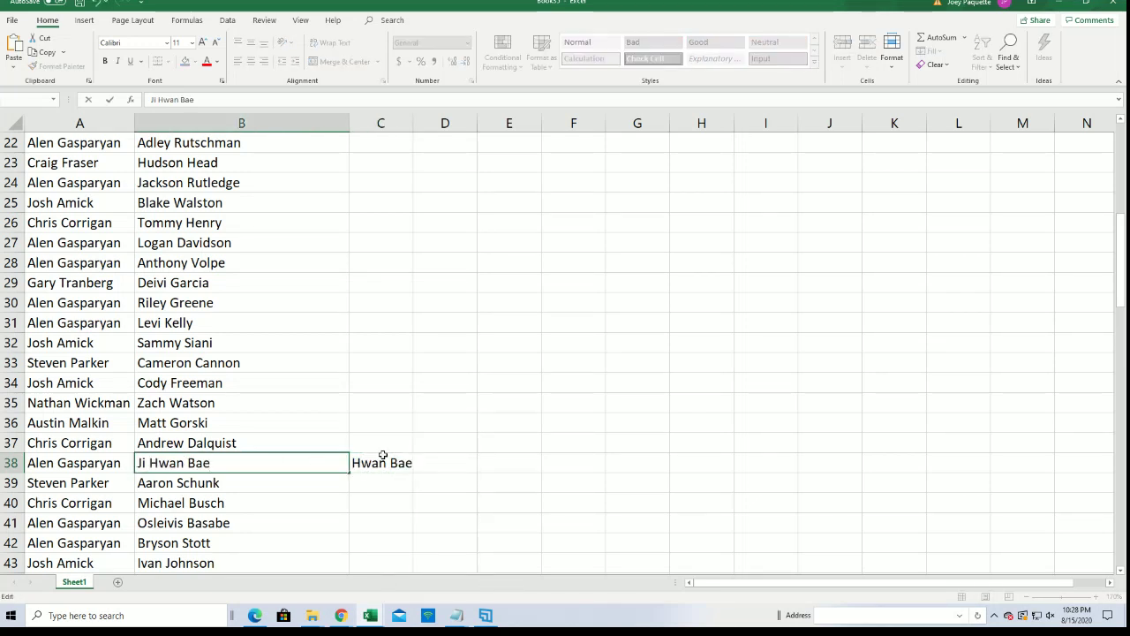
click(383, 462)
key(Delete)
- Check the pairings in rows 41, 55, 62 and 68
click(228, 519)
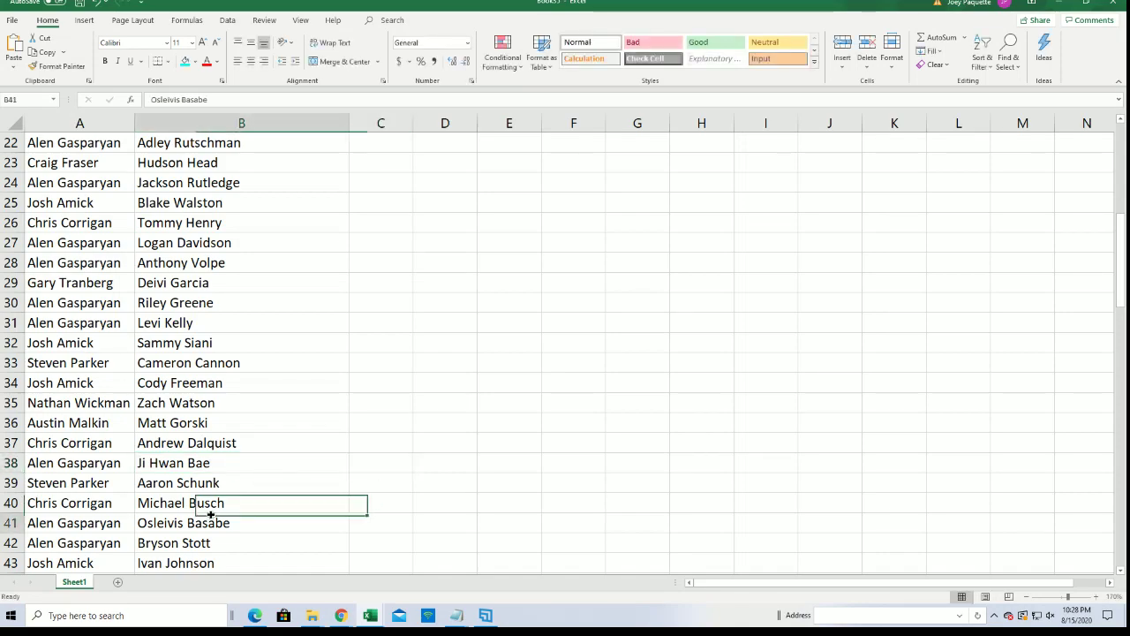
scroll(228, 507, down, 3)
scroll(228, 380, down, 4)
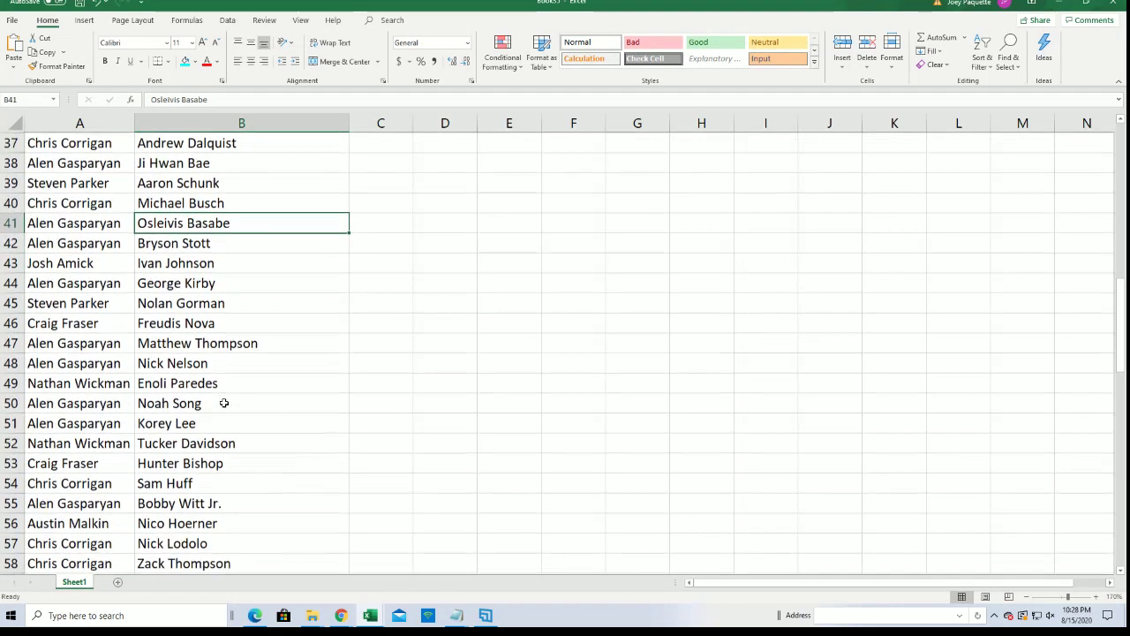
scroll(228, 380, down, 1)
click(233, 318)
scroll(194, 386, down, 2)
click(187, 340)
scroll(206, 446, down, 2)
click(106, 345)
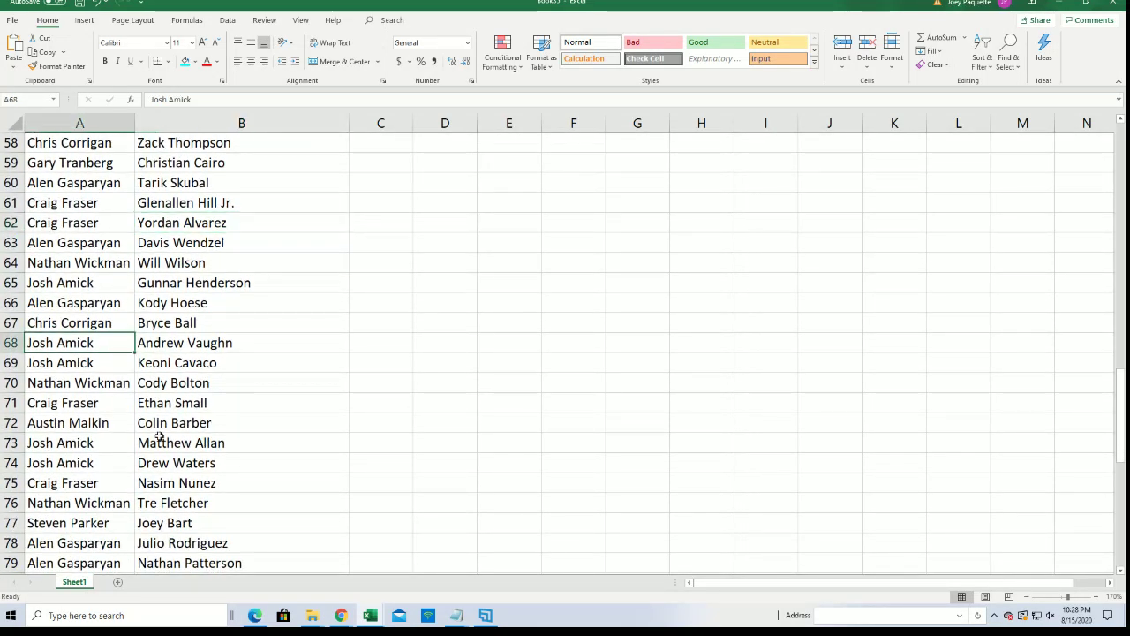
- Check the remaining pairings through row 97 and the list's end
scroll(187, 472, down, 3)
scroll(188, 464, down, 3)
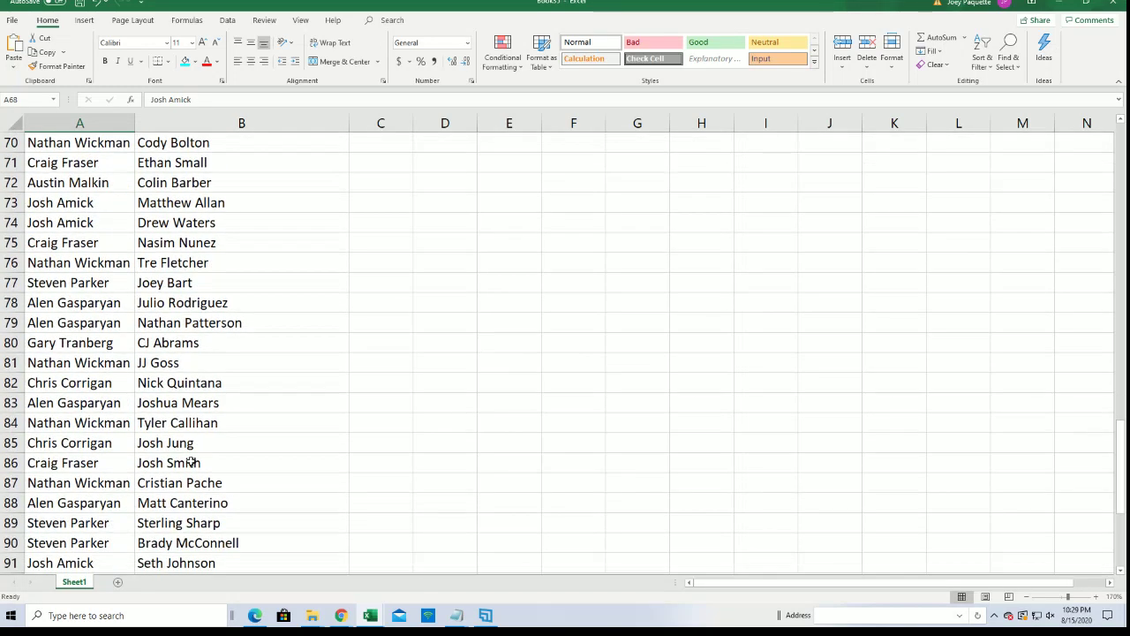
scroll(196, 441, down, 1)
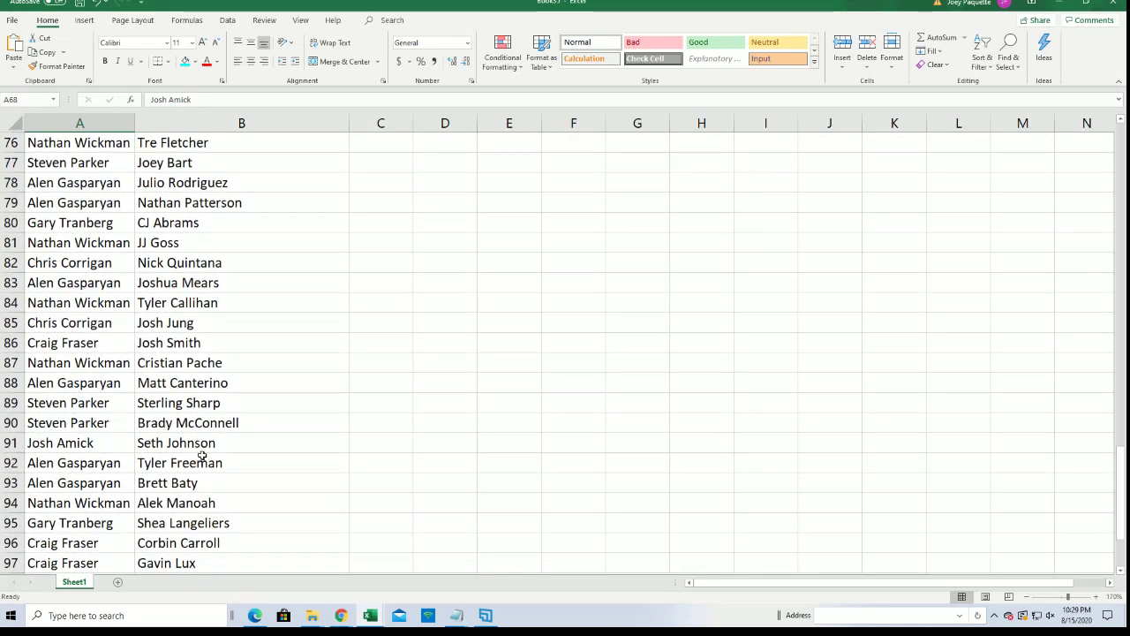
scroll(203, 457, down, 2)
click(220, 441)
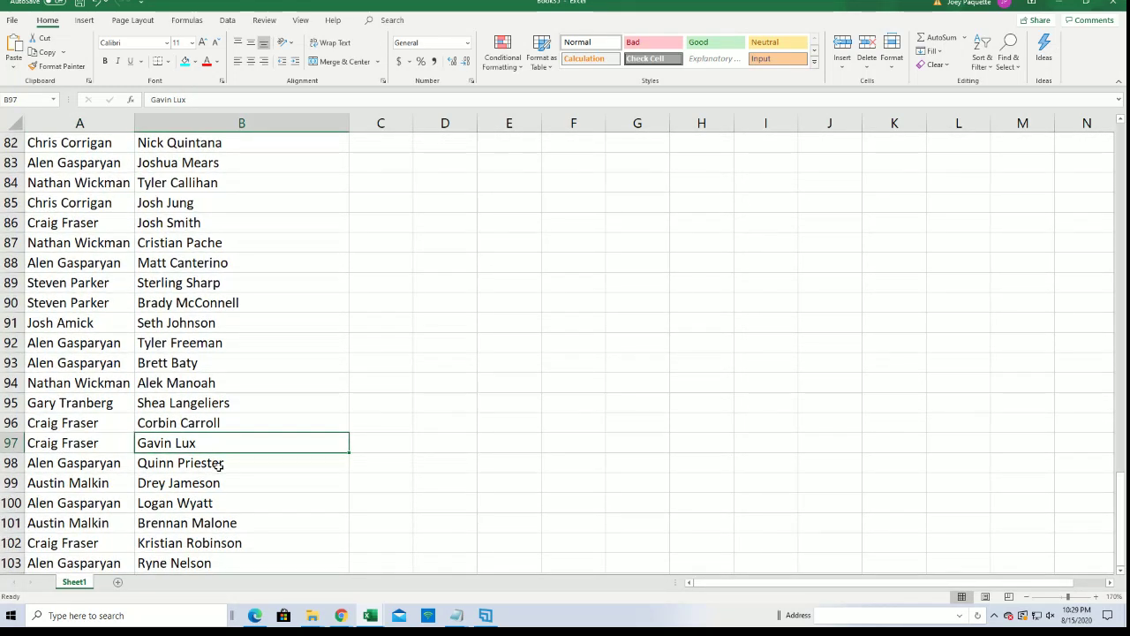
scroll(220, 467, down, 1)
scroll(212, 472, down, 1)
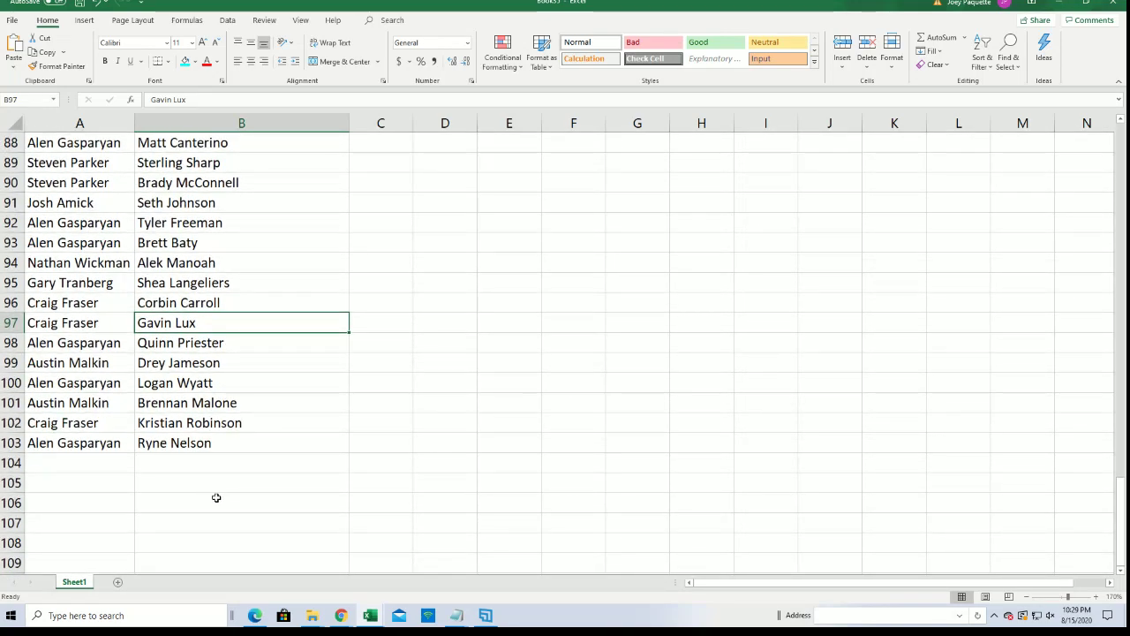
scroll(215, 498, up, 20)
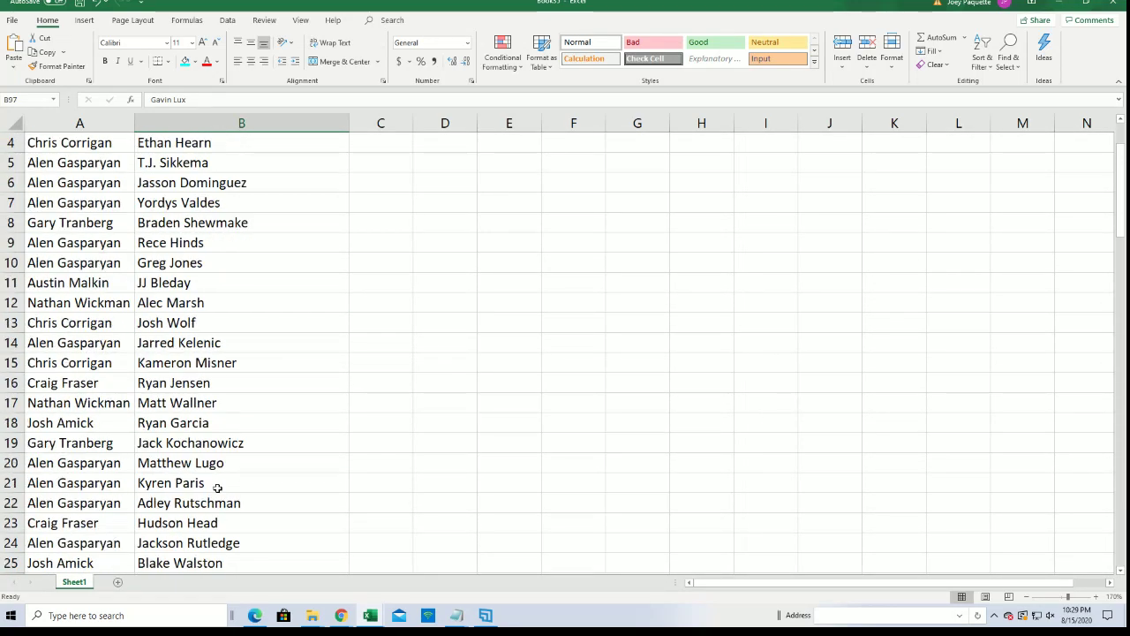
scroll(216, 491, up, 1)
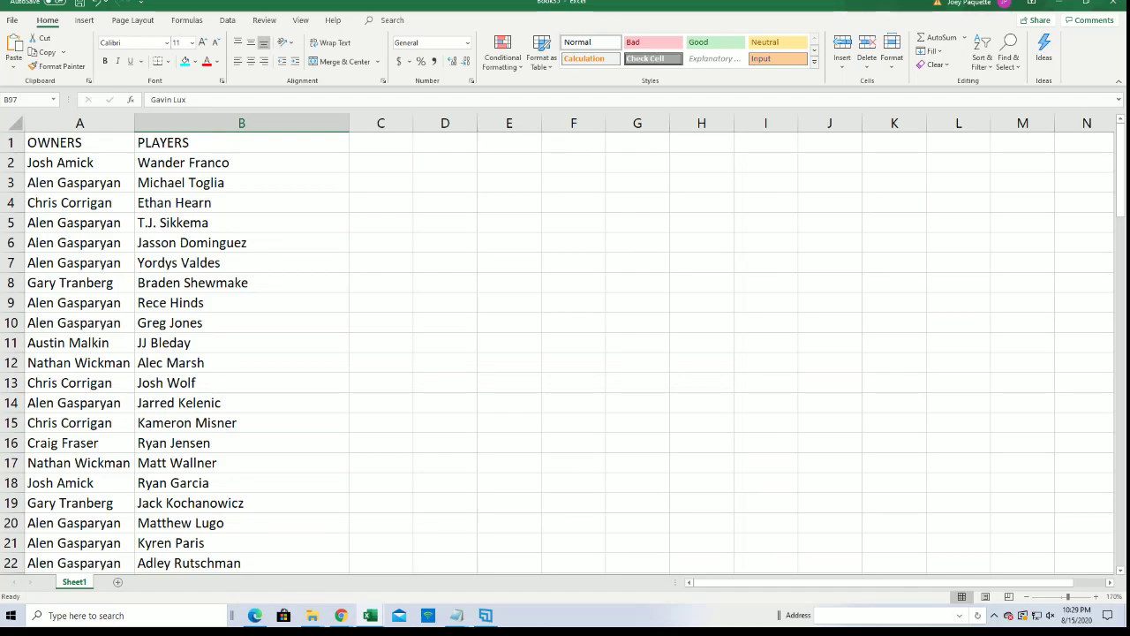